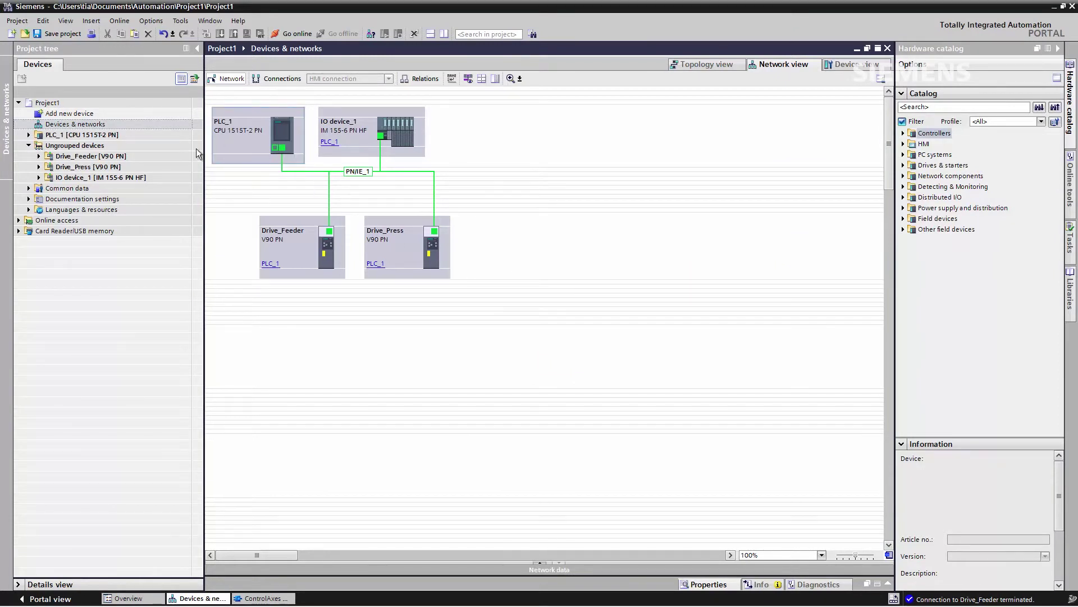
# Step: Expand PLC_1's technology objects (AxisPress, AxisFeeder) and program blocks, and open ControlAxes [FB1]
pyautogui.click(27, 136)
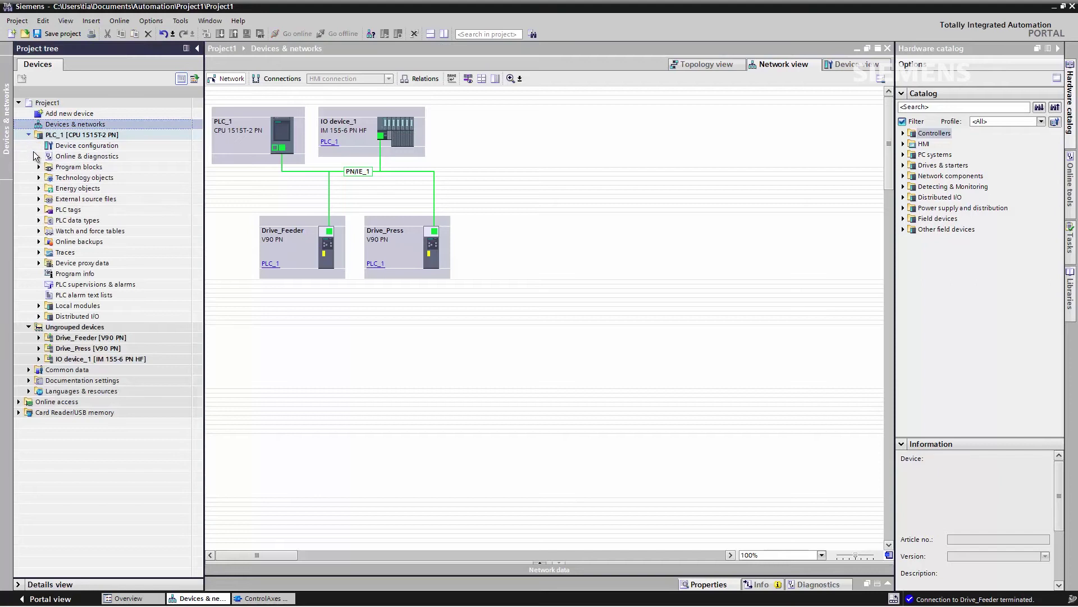
pyautogui.click(38, 178)
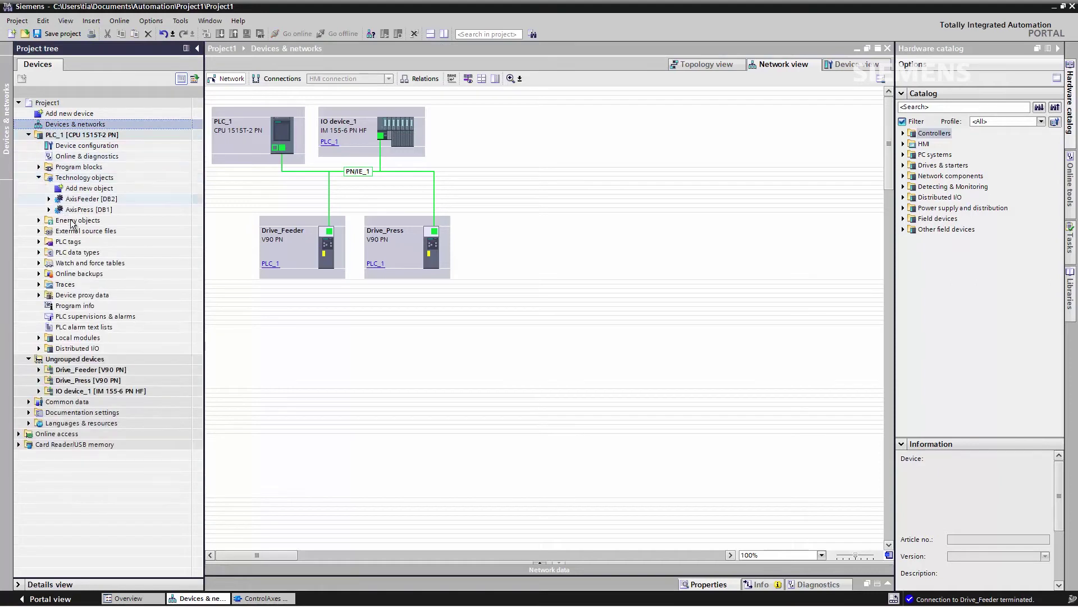
pyautogui.click(75, 210)
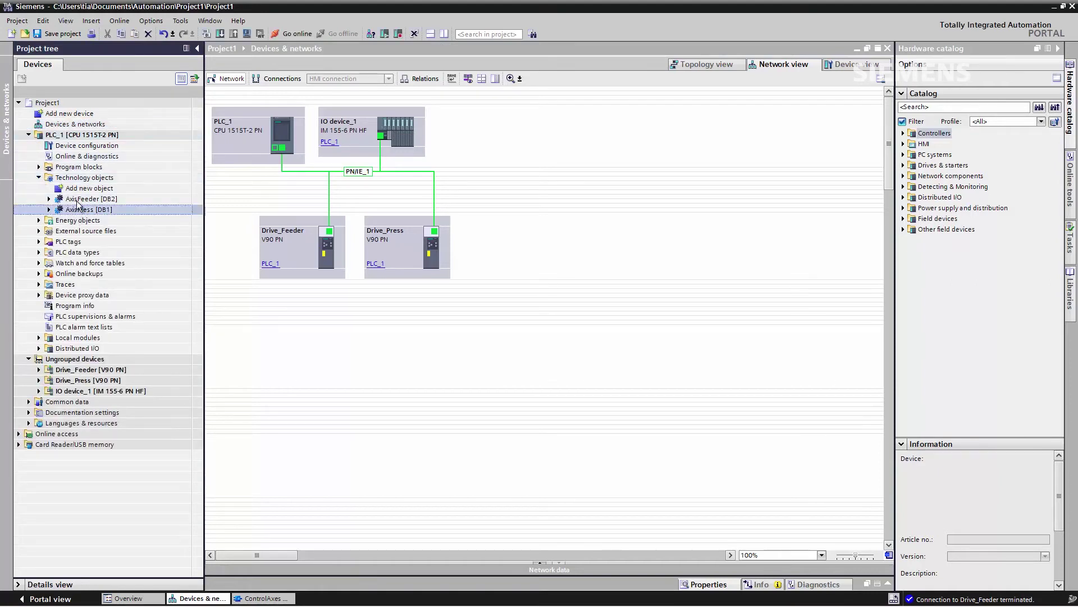
pyautogui.click(78, 200)
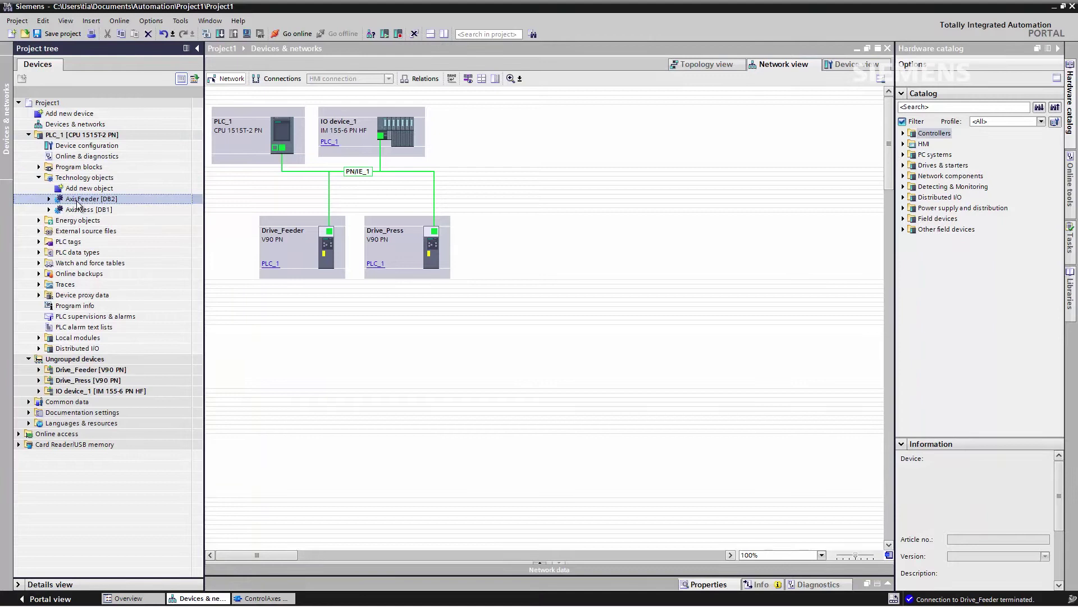
pyautogui.click(38, 167)
pyautogui.doubleClick(85, 221)
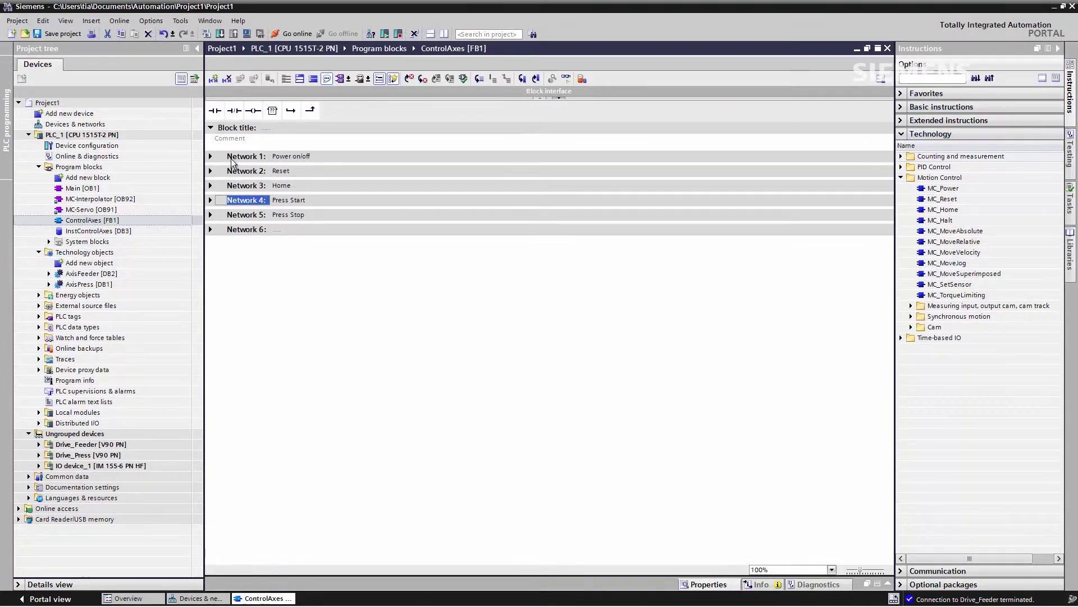
# Step: Expand Network 1 (MC_POWER) and Network 4 (Press Start), then start adding a technology object
pyautogui.click(210, 156)
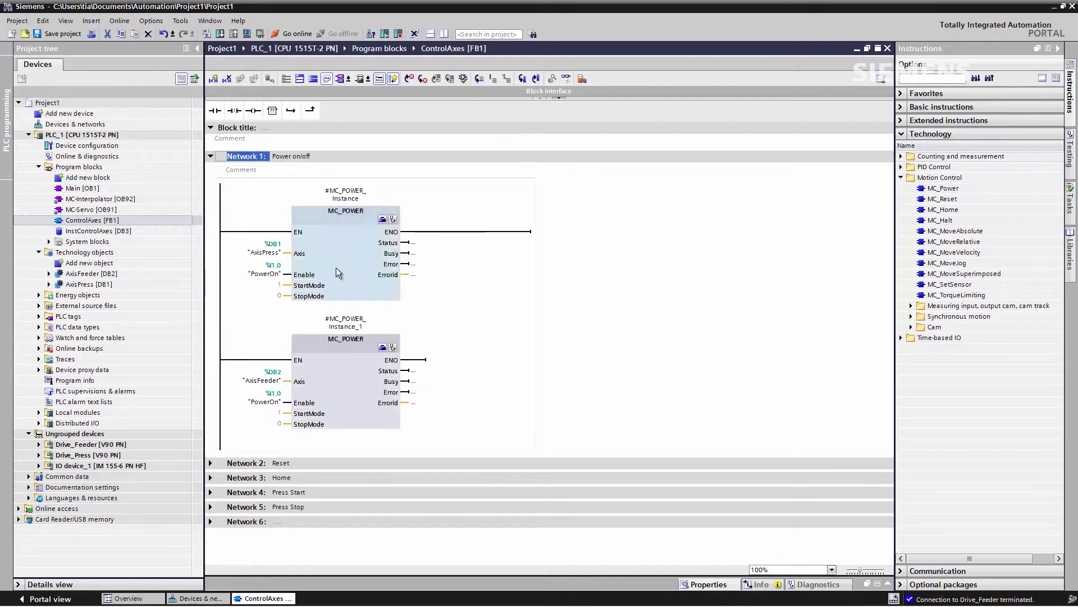
pyautogui.click(211, 492)
pyautogui.scroll(-3, 258, 419)
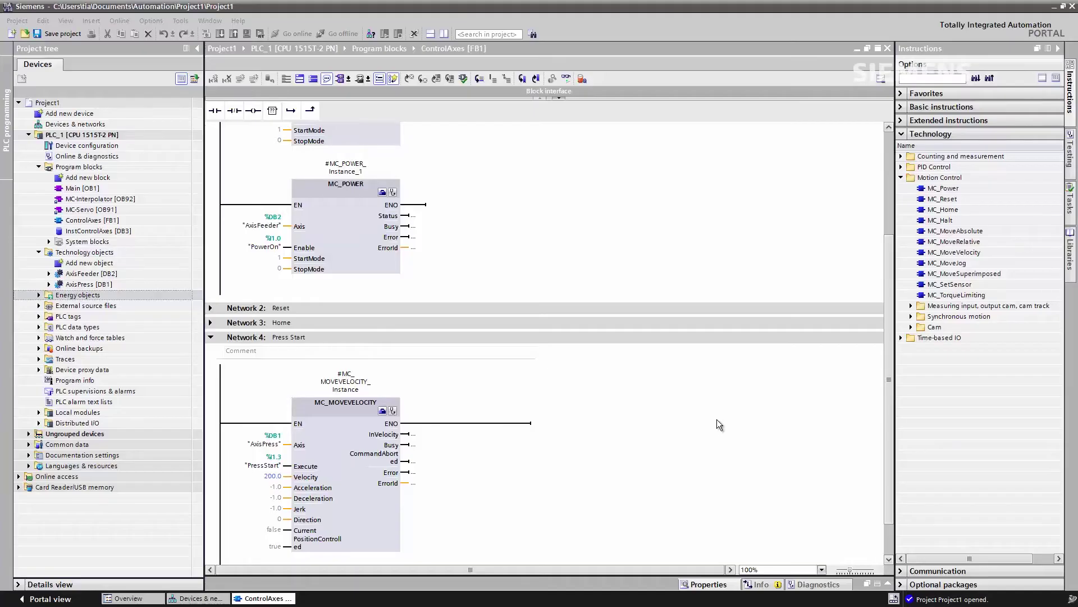
pyautogui.doubleClick(87, 263)
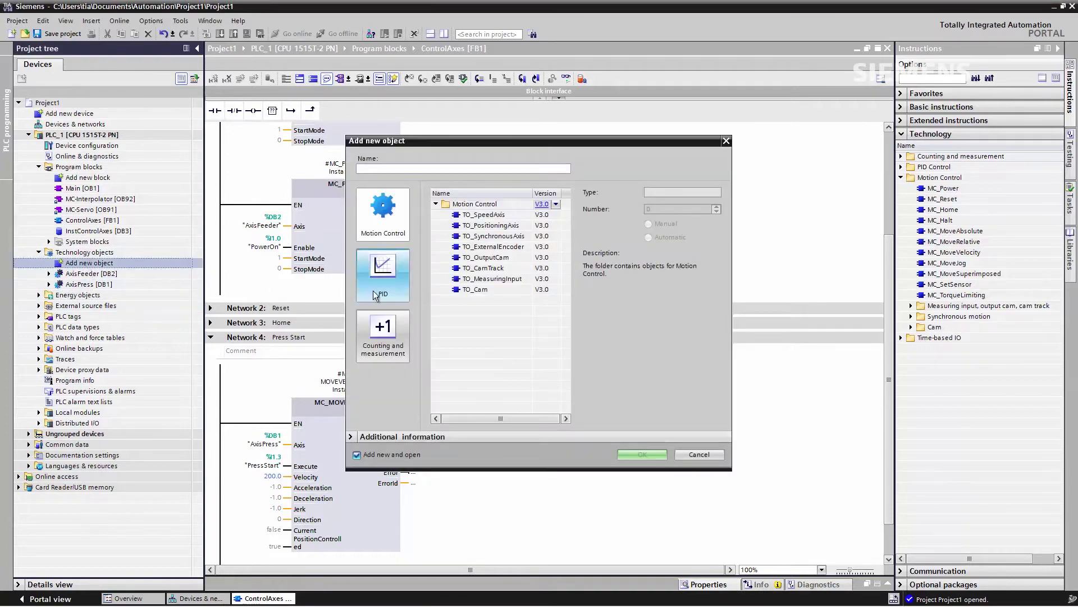
# Step: Add a TO_Cam technology object named Cam_1 and open its editor
pyautogui.click(459, 290)
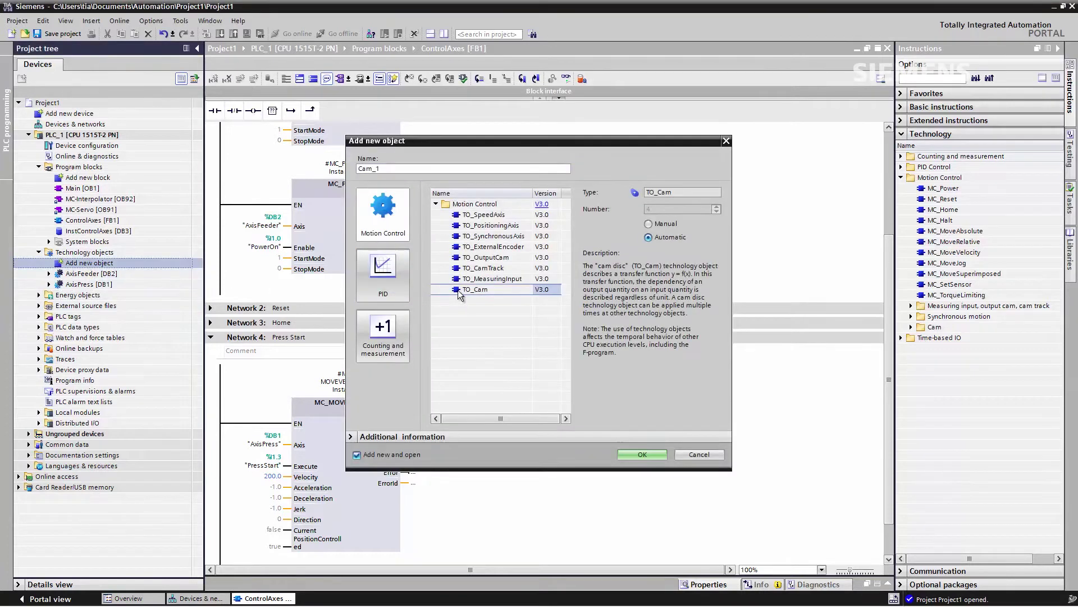
pyautogui.click(643, 455)
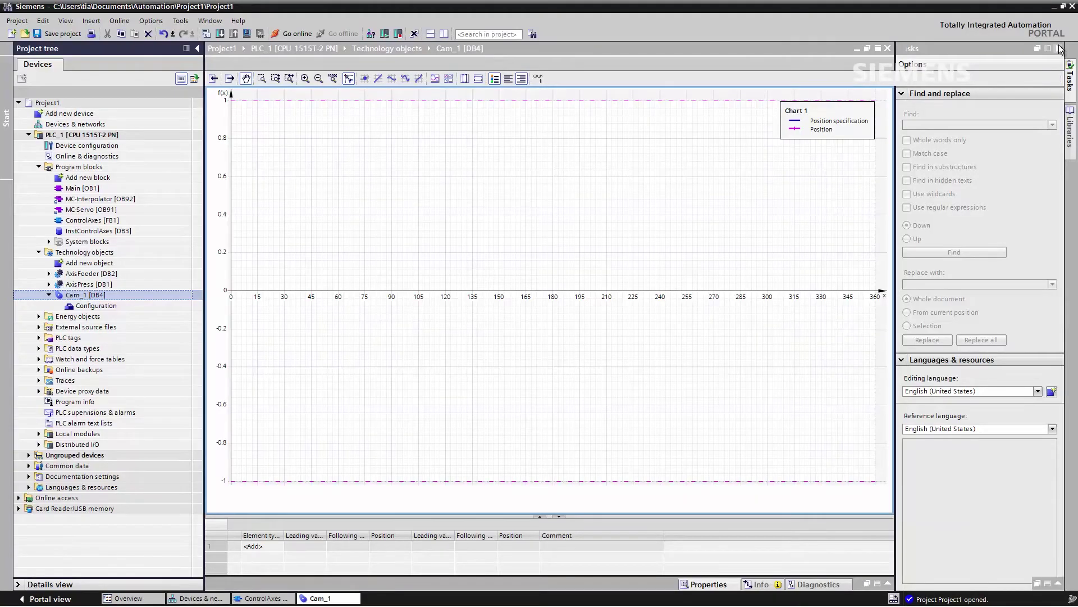
# Step: Set Cam_1's leading value range to 0–360 and following minimum to 0
pyautogui.click(1058, 48)
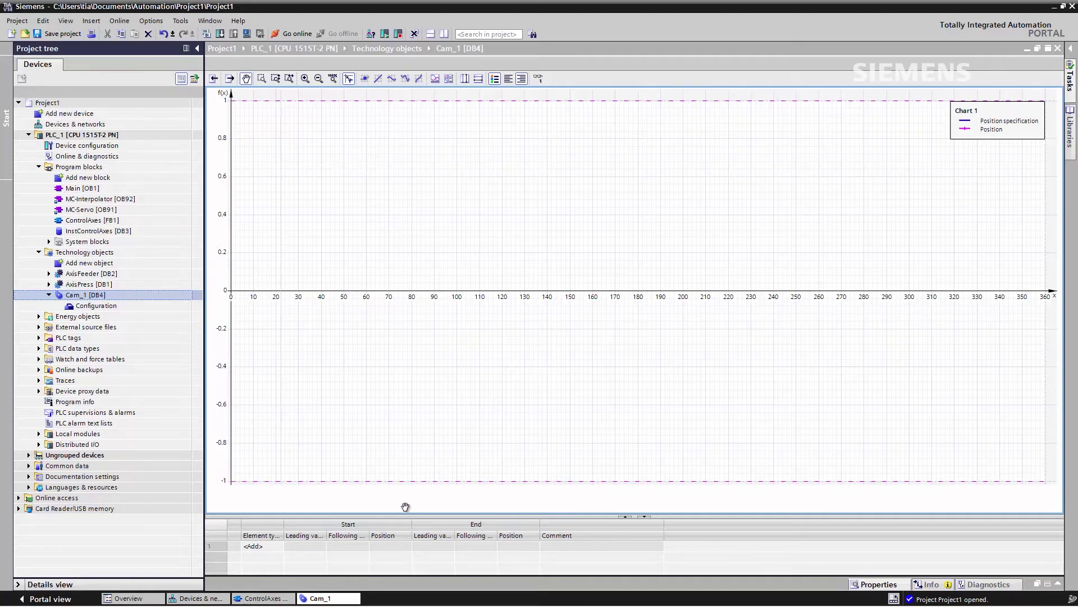
pyautogui.click(868, 585)
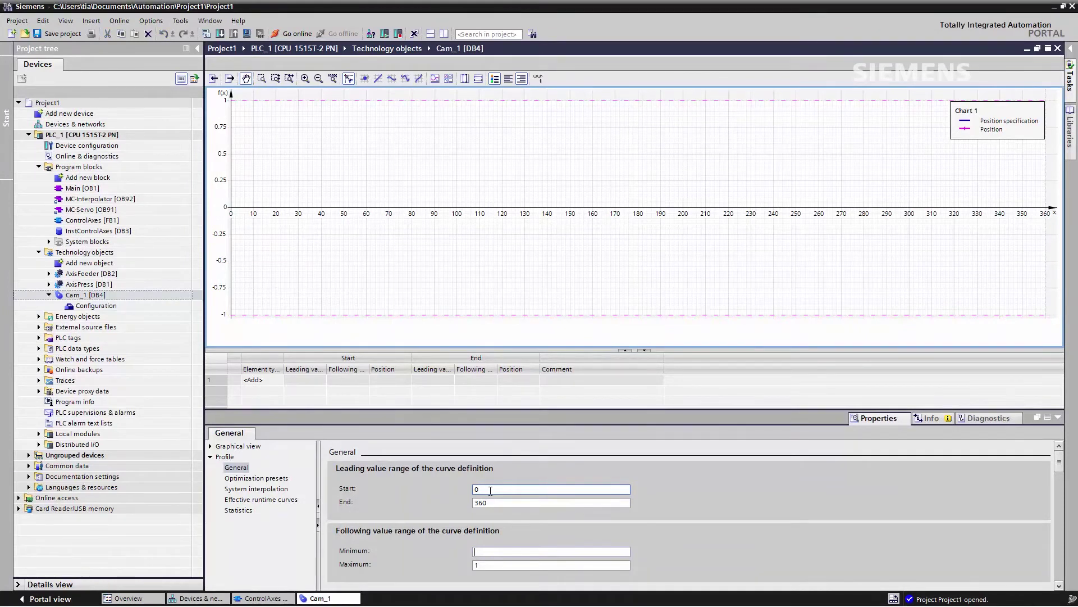
pyautogui.press('Tab')
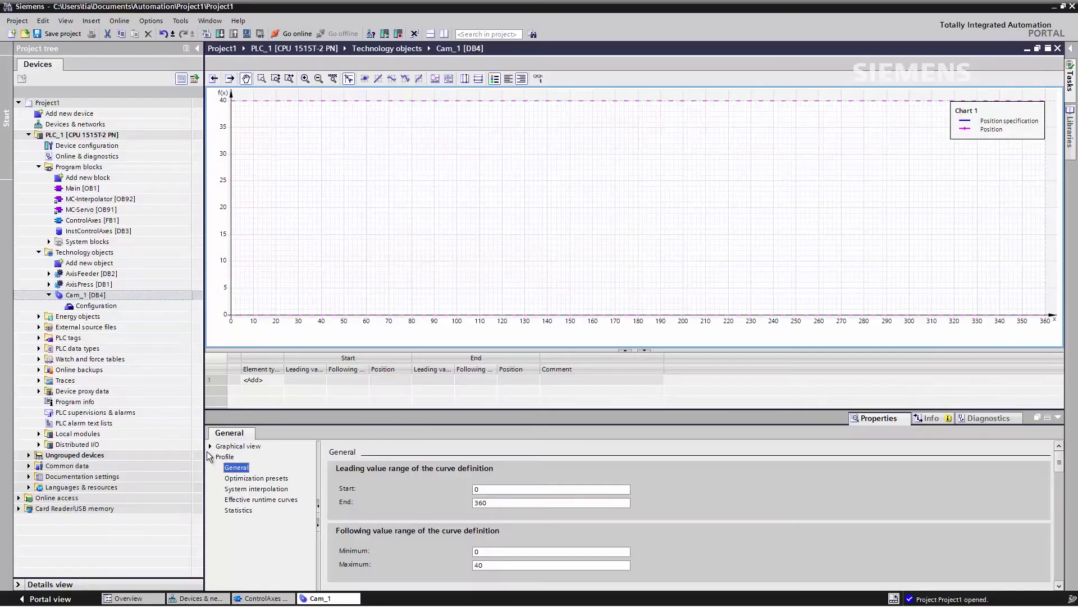
# Step: Set the snap grid leading value spacing to 1 and collapse the Properties inspector
pyautogui.click(211, 447)
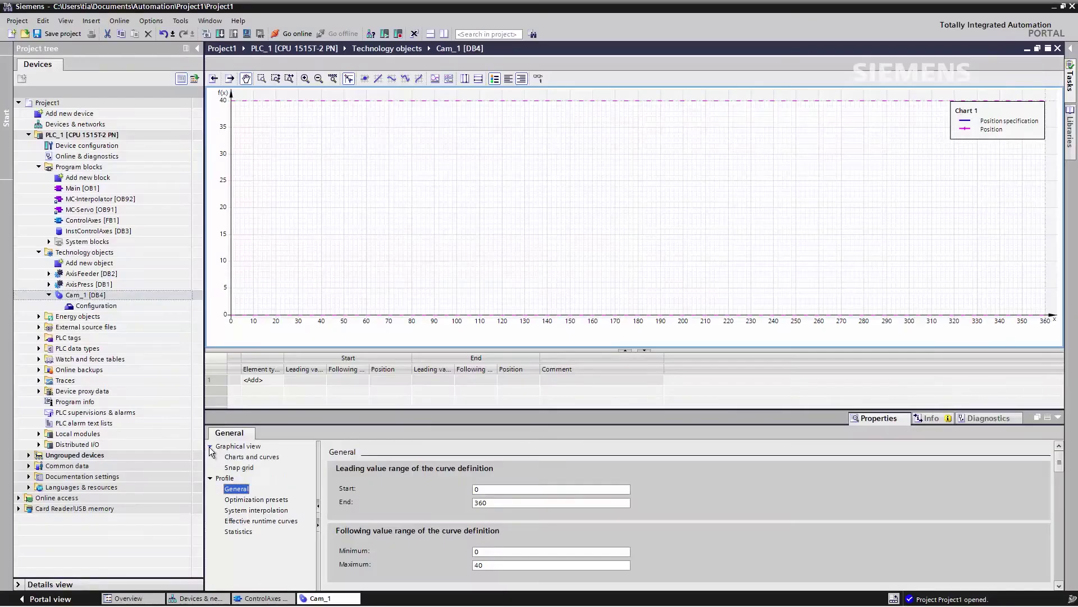
pyautogui.click(236, 468)
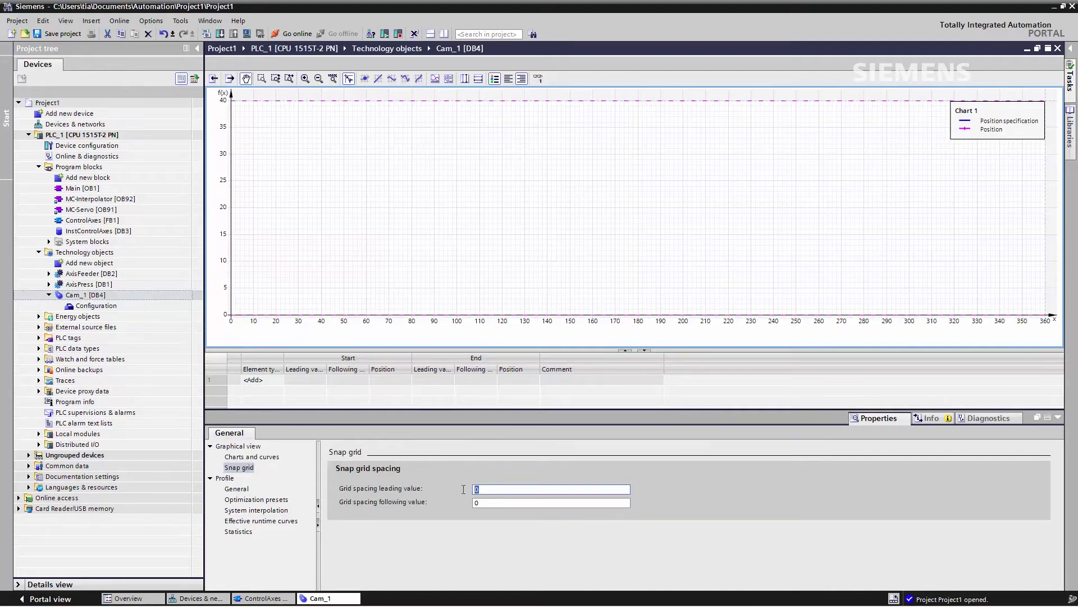
pyautogui.write('1')
pyautogui.press('Tab')
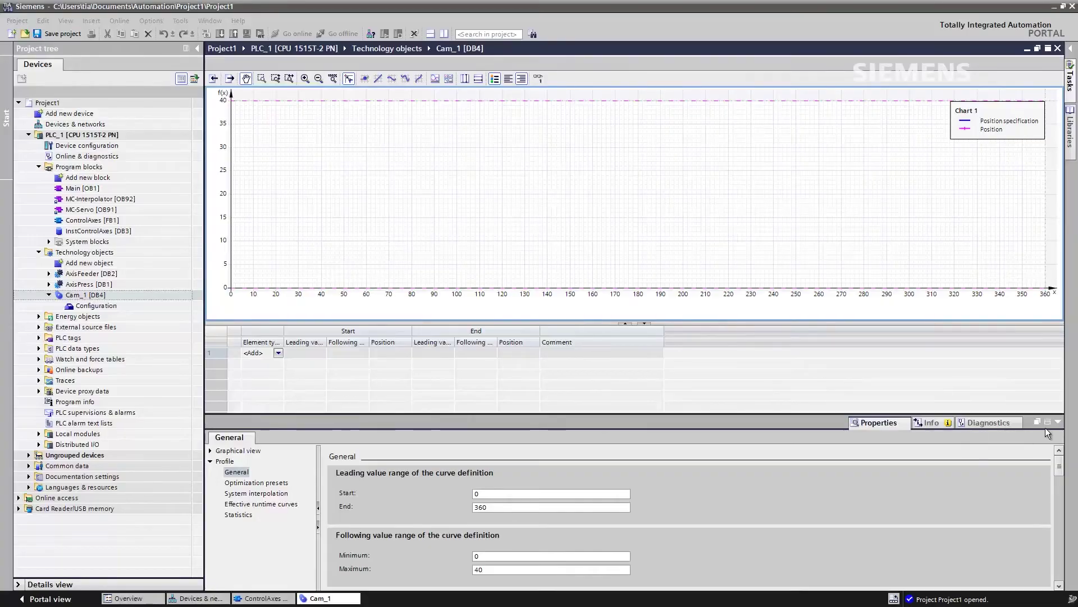
pyautogui.click(1058, 422)
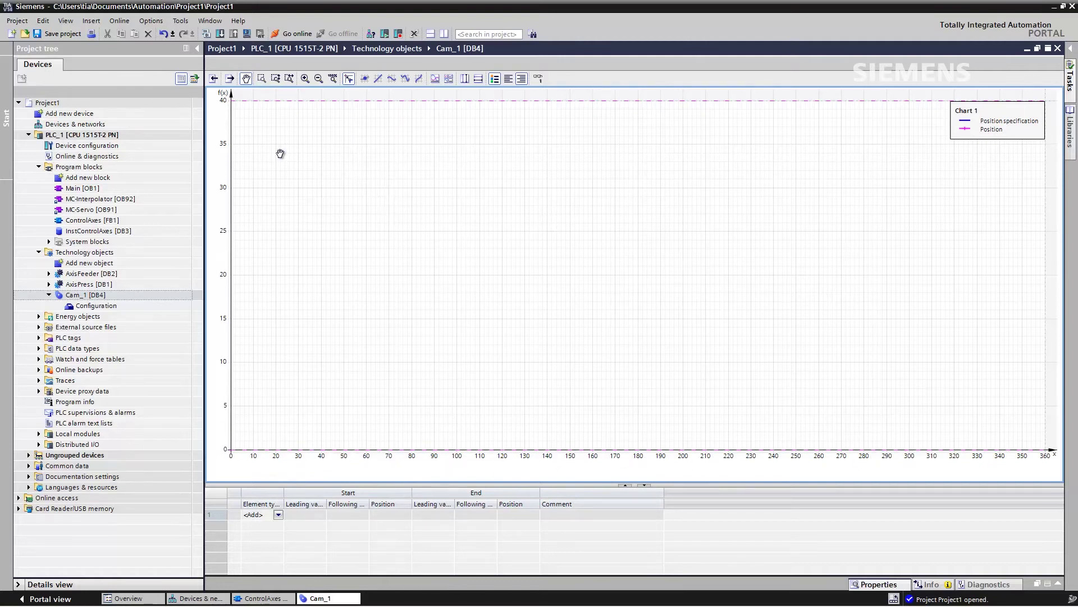
# Step: Draw a flat zero line on Cam_1 from 0 to leading value 40
pyautogui.click(379, 79)
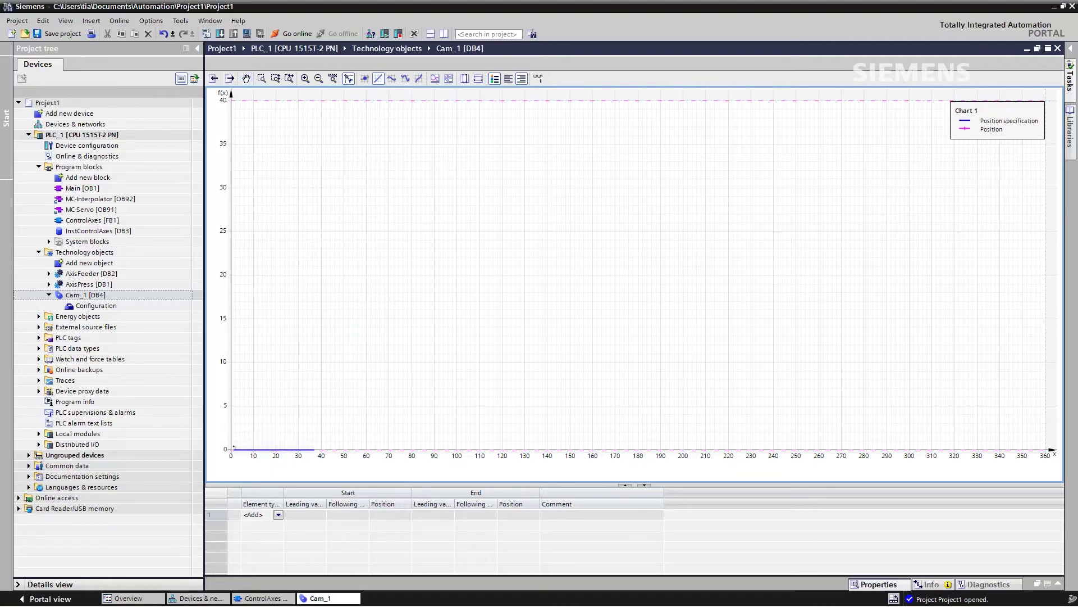
pyautogui.click(312, 449)
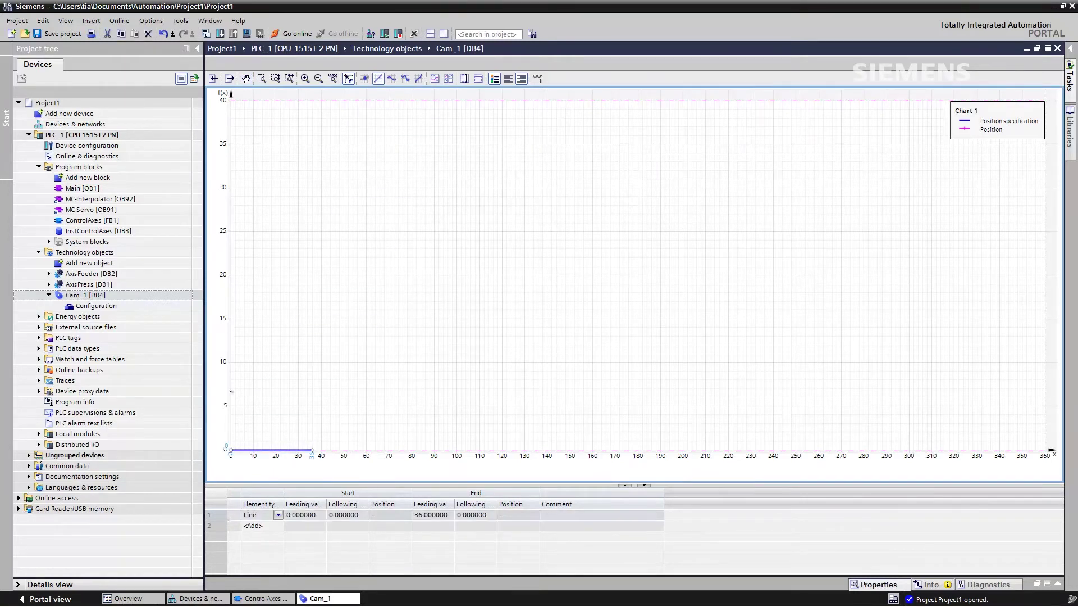
pyautogui.click(247, 78)
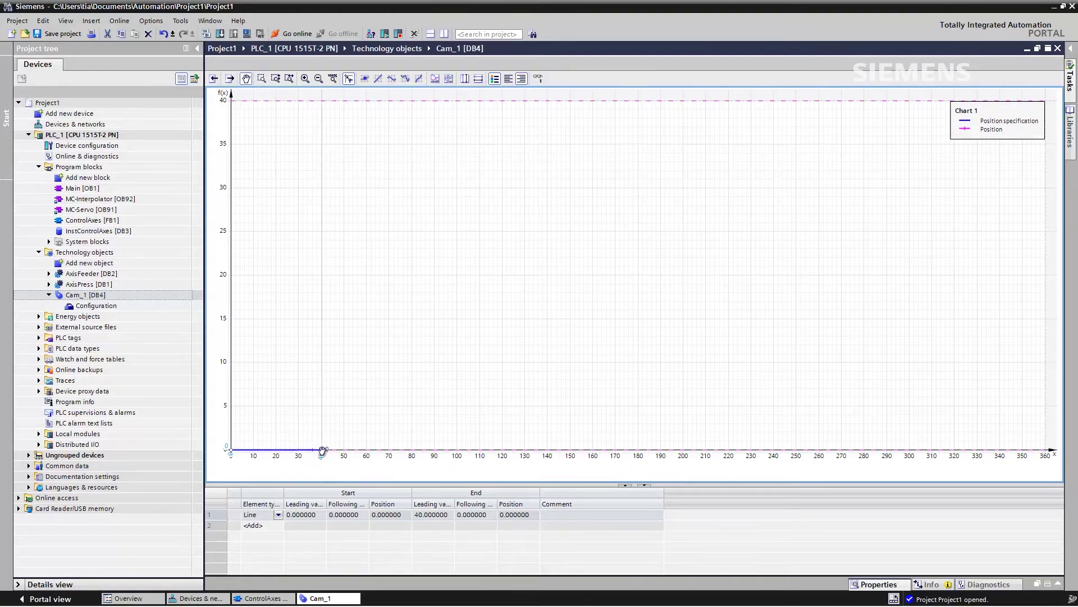
pyautogui.moveTo(322, 451); pyautogui.dragTo(256, 456)
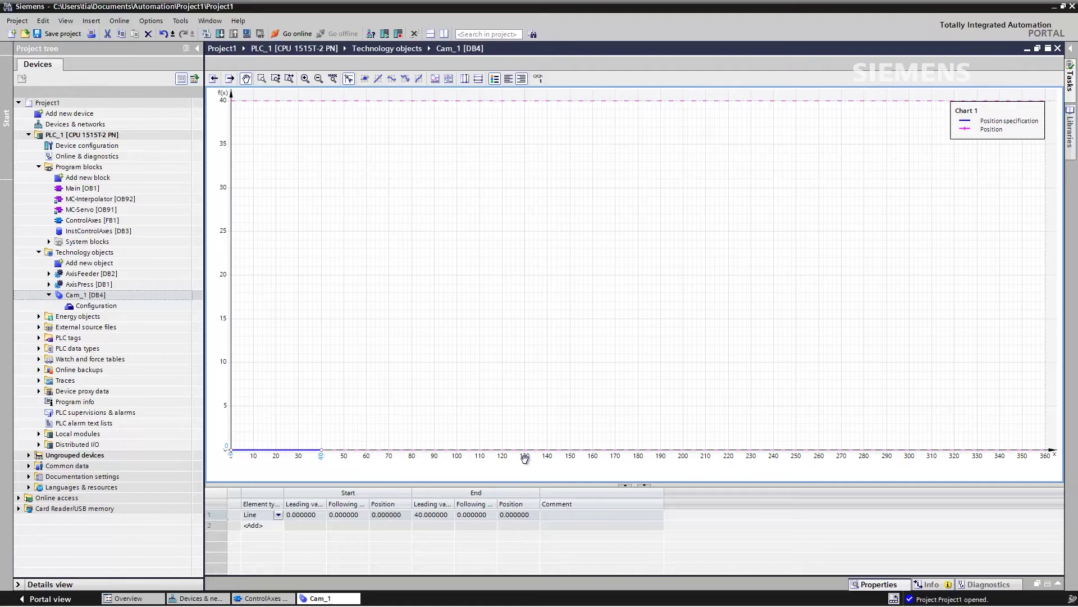
# Step: Add a dwell line at 40 spanning 130–230 and a zero line from 270 to 306
pyautogui.moveTo(379, 78)
pyautogui.mouseDown()
pyautogui.moveTo(581, 145)
pyautogui.moveTo(565, 101)
pyautogui.mouseUp()
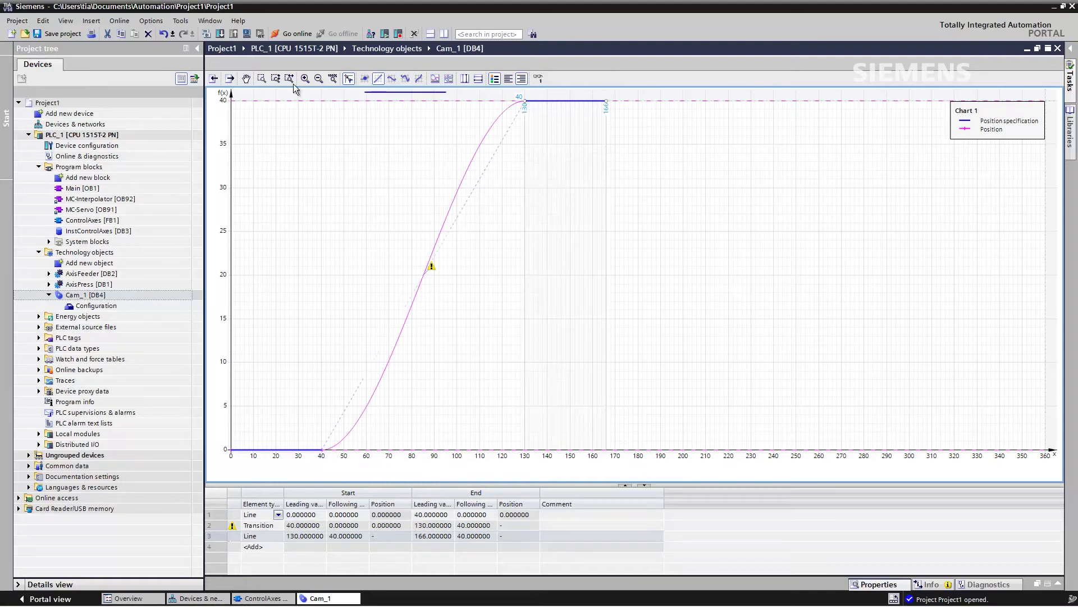
pyautogui.click(607, 103)
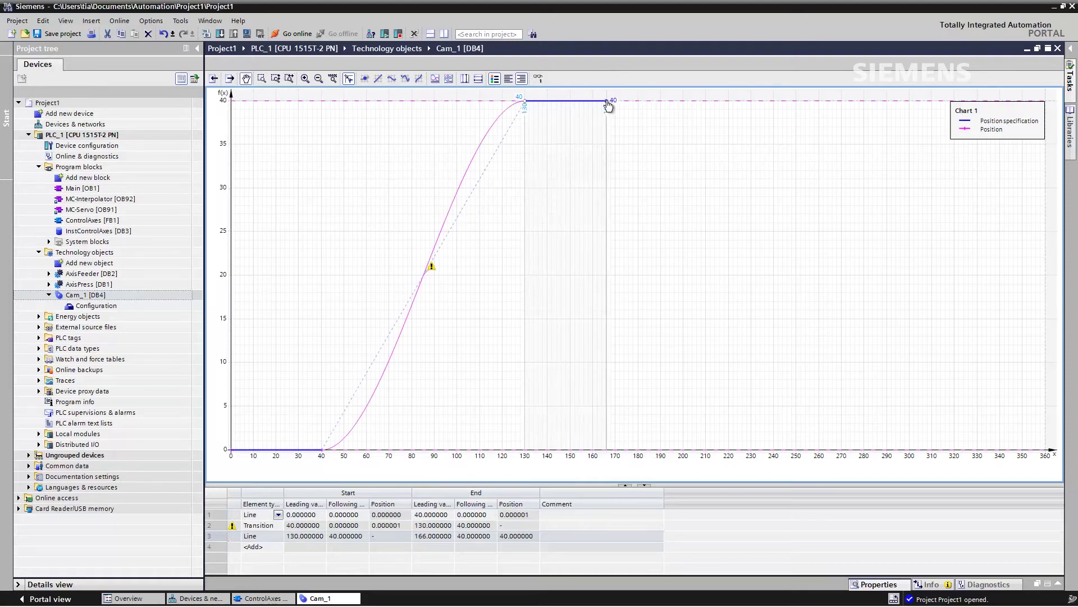
pyautogui.moveTo(606, 101); pyautogui.dragTo(752, 103)
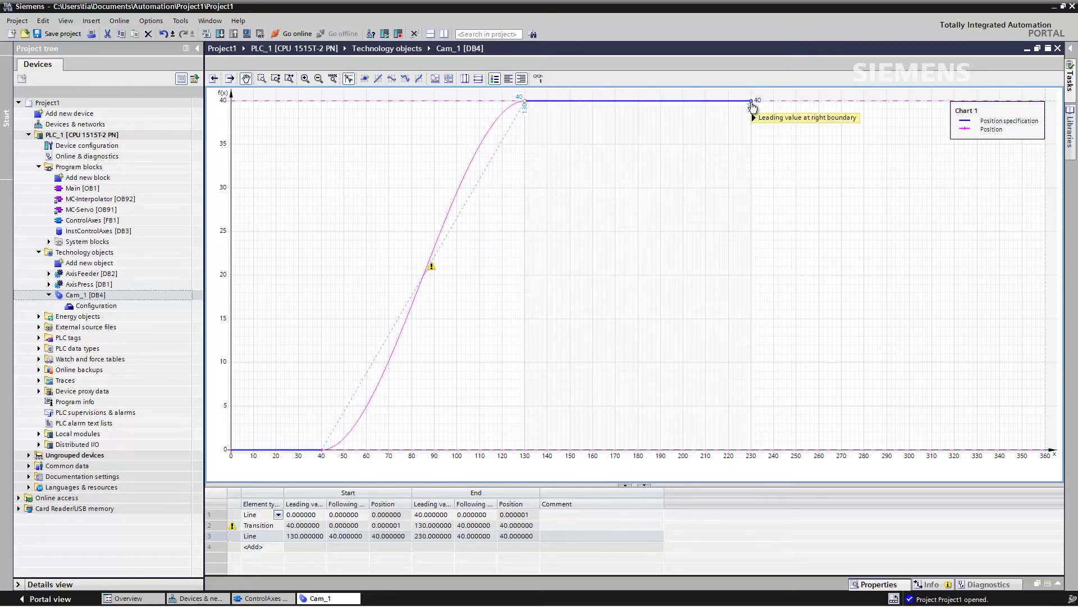
pyautogui.click(377, 81)
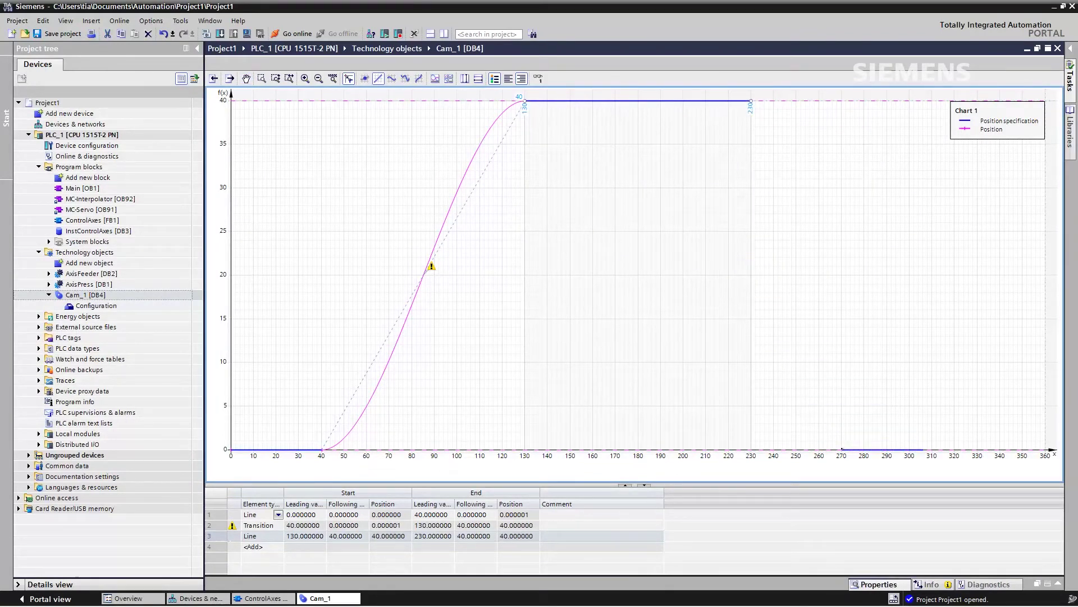
pyautogui.click(923, 450)
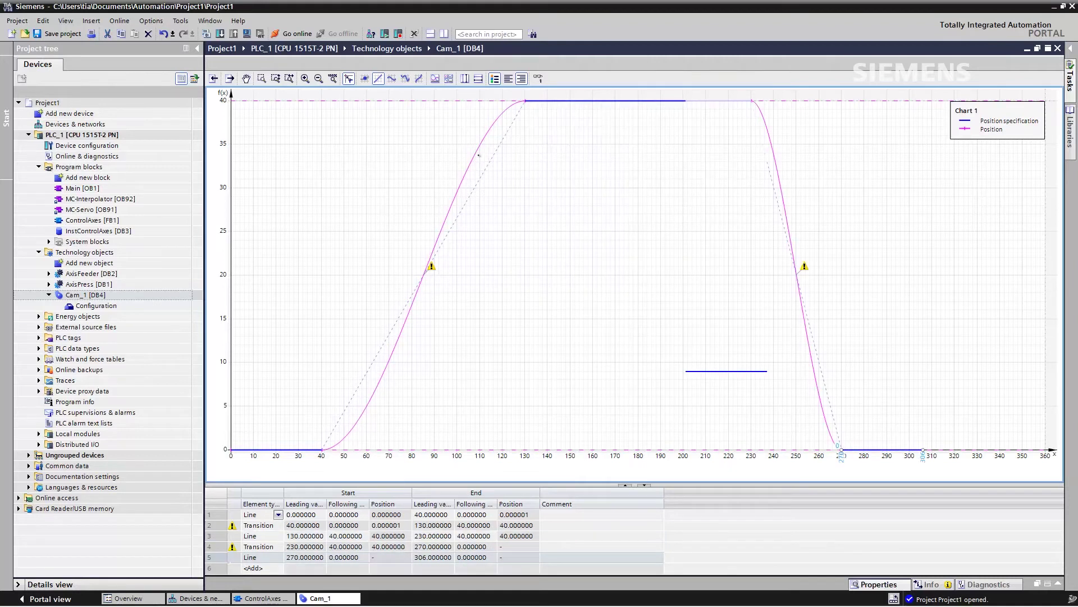
# Step: Adjust the final zero line's end point, select the 40–130 transition, and collapse the elements table
pyautogui.click(246, 78)
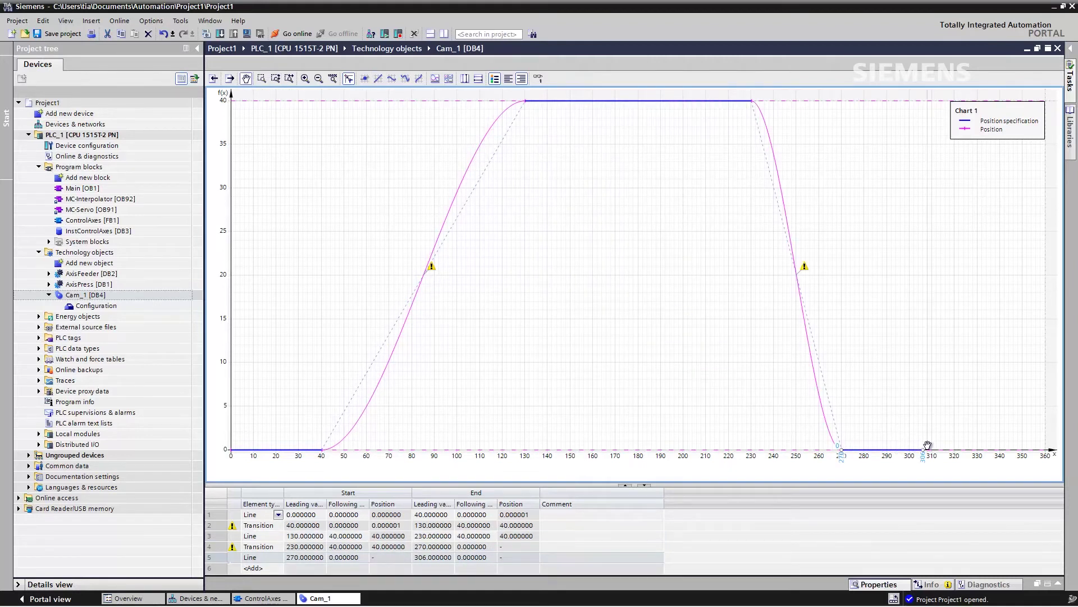
pyautogui.moveTo(926, 454); pyautogui.dragTo(1045, 454)
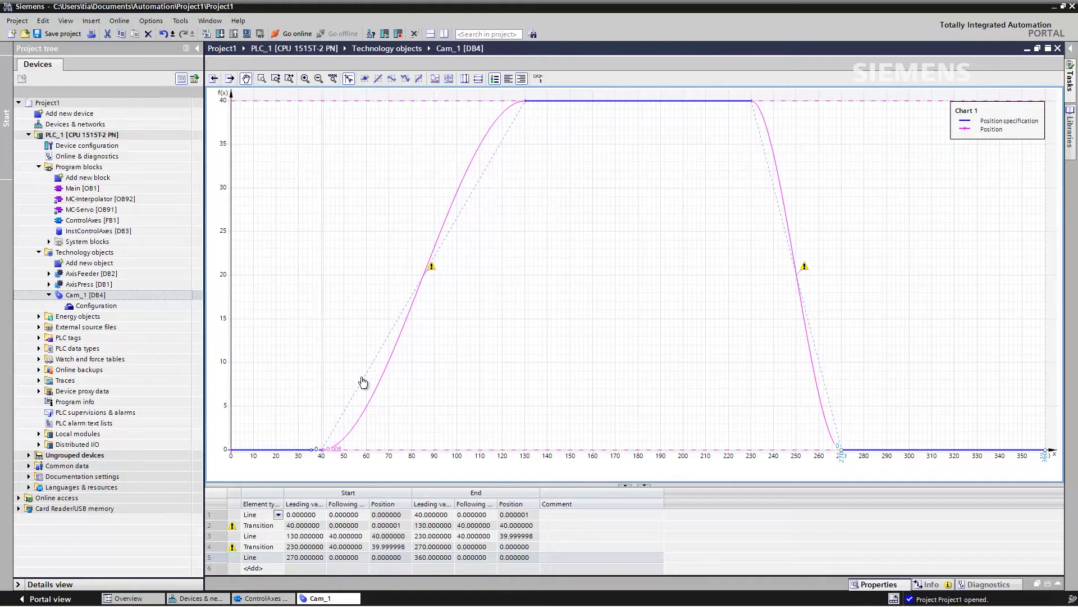
pyautogui.click(444, 229)
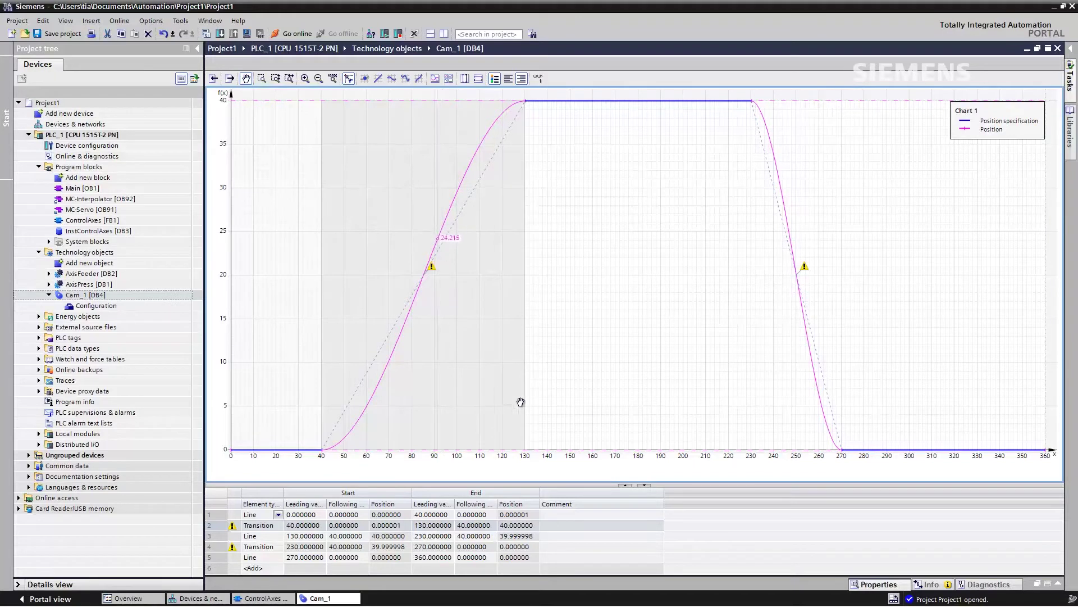
pyautogui.click(645, 485)
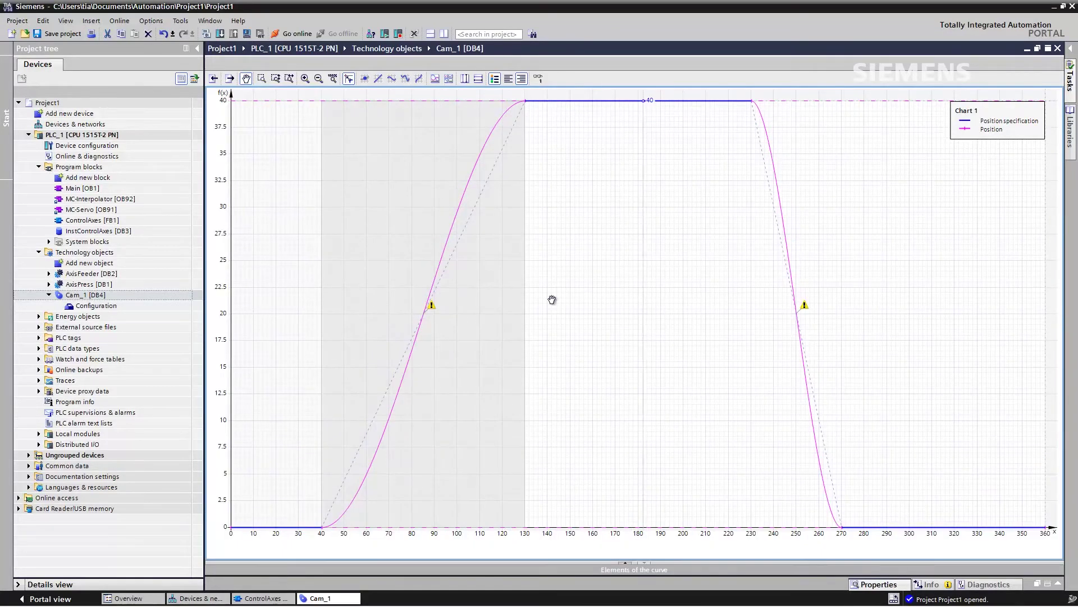
# Step: Show velocity, acceleration and jerk charts beneath the Cam_1 position chart
pyautogui.click(450, 79)
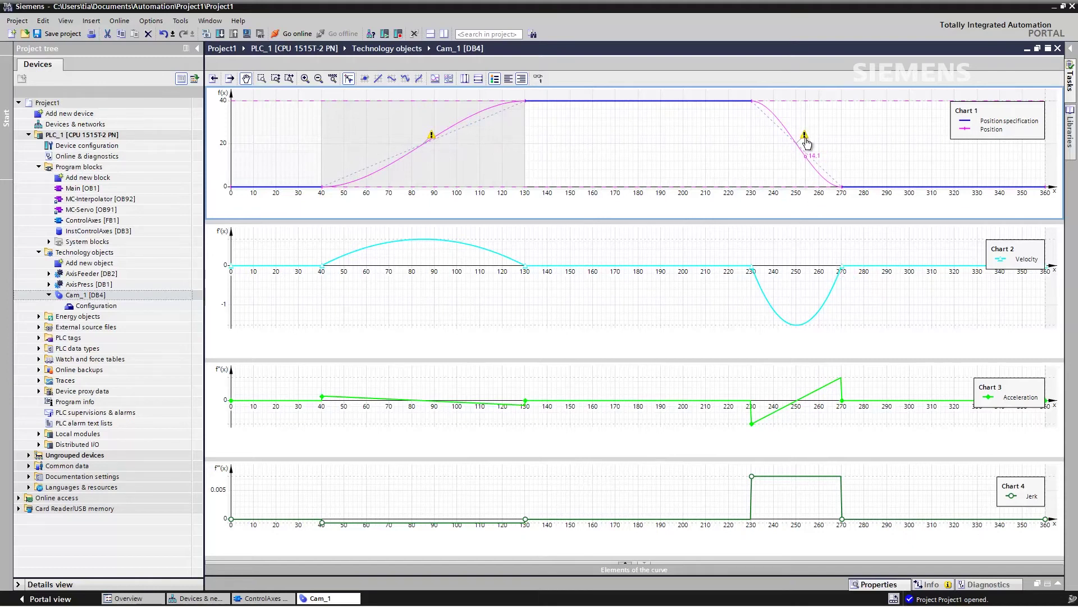
pyautogui.moveTo(806, 143)
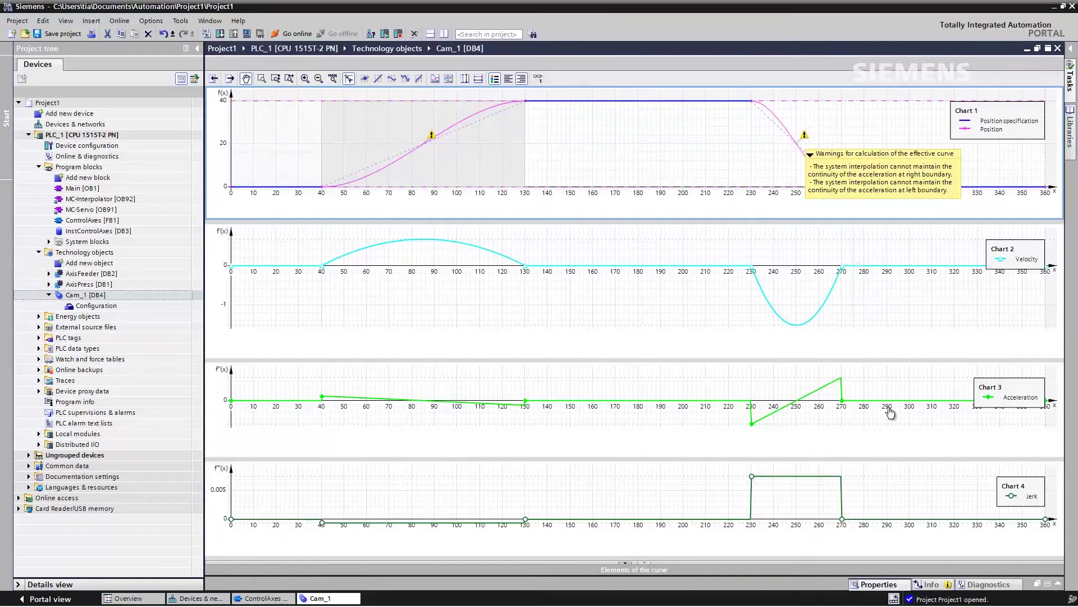
# Step: Set the 40–130 transition's Element > Characteristic optimization method to VDI-based optimization
pyautogui.click(1059, 585)
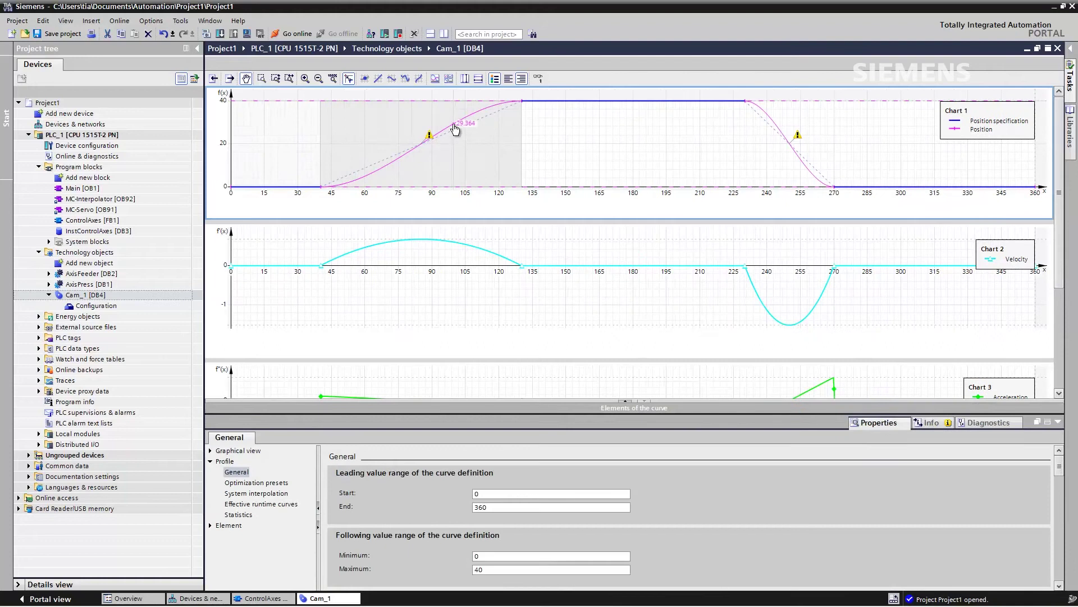
pyautogui.click(211, 524)
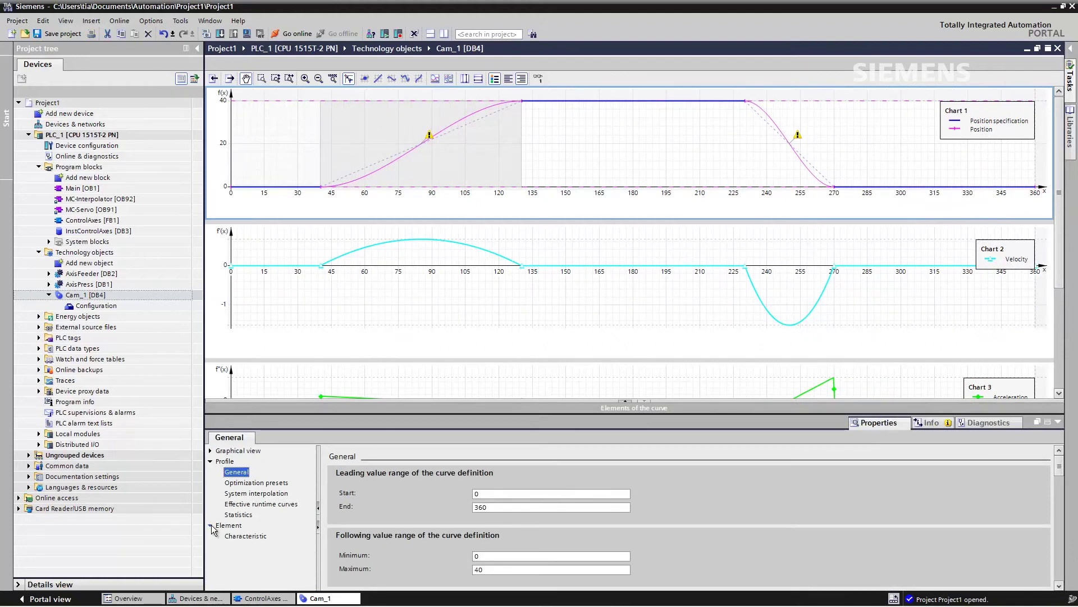
pyautogui.click(241, 537)
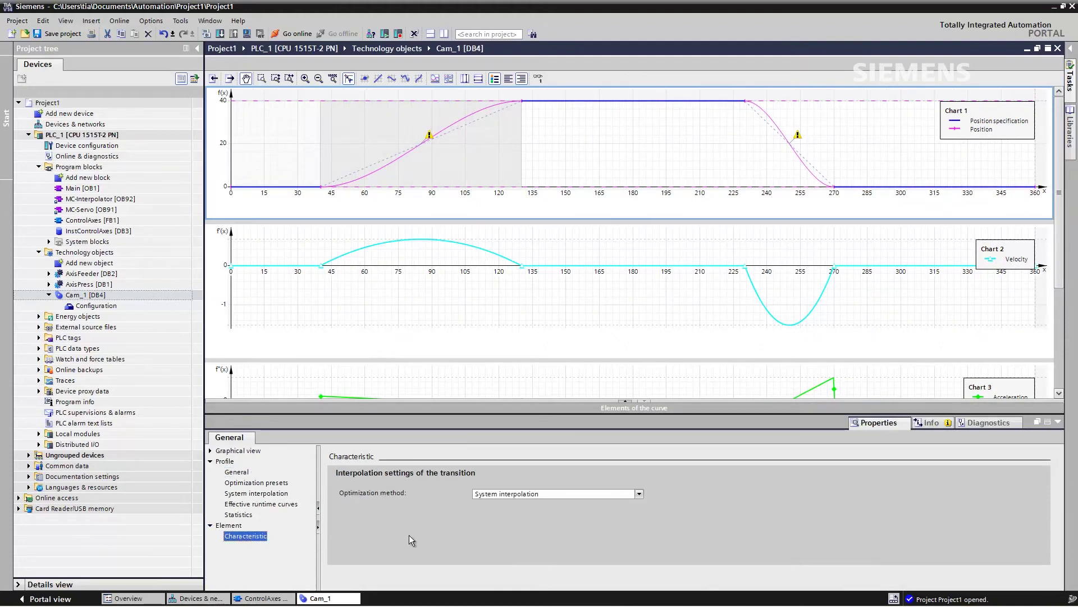
pyautogui.click(638, 494)
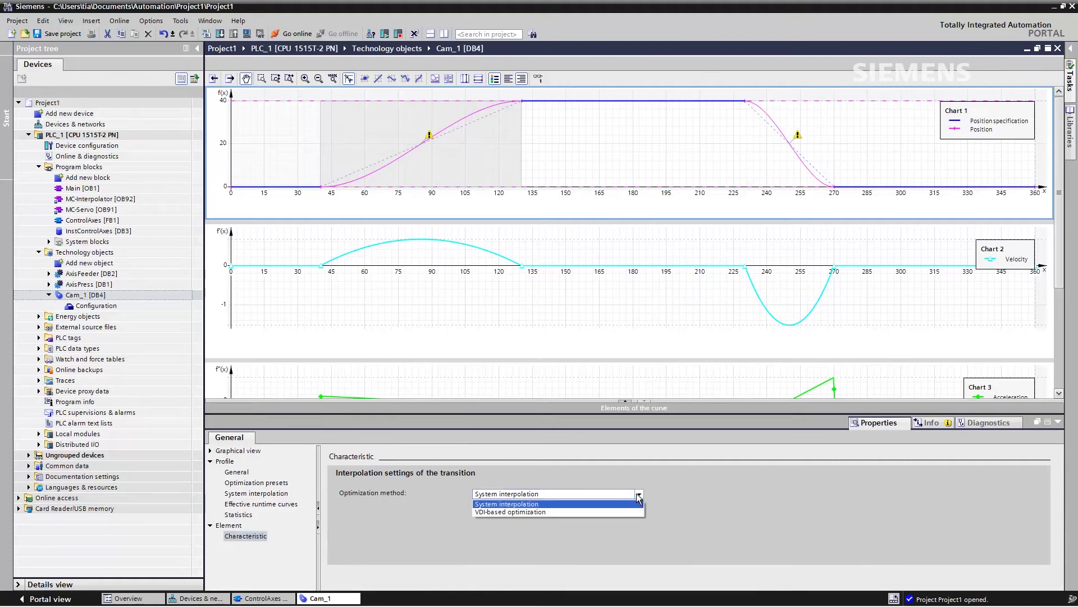
pyautogui.click(562, 511)
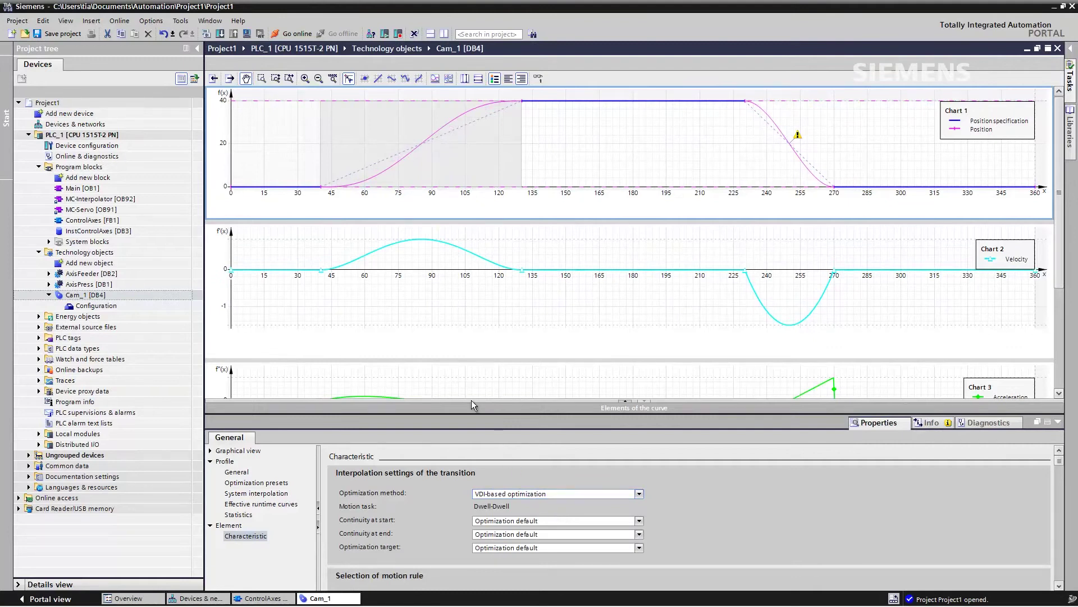
pyautogui.moveTo(350, 196)
pyautogui.moveTo(1060, 173); pyautogui.dragTo(1061, 193)
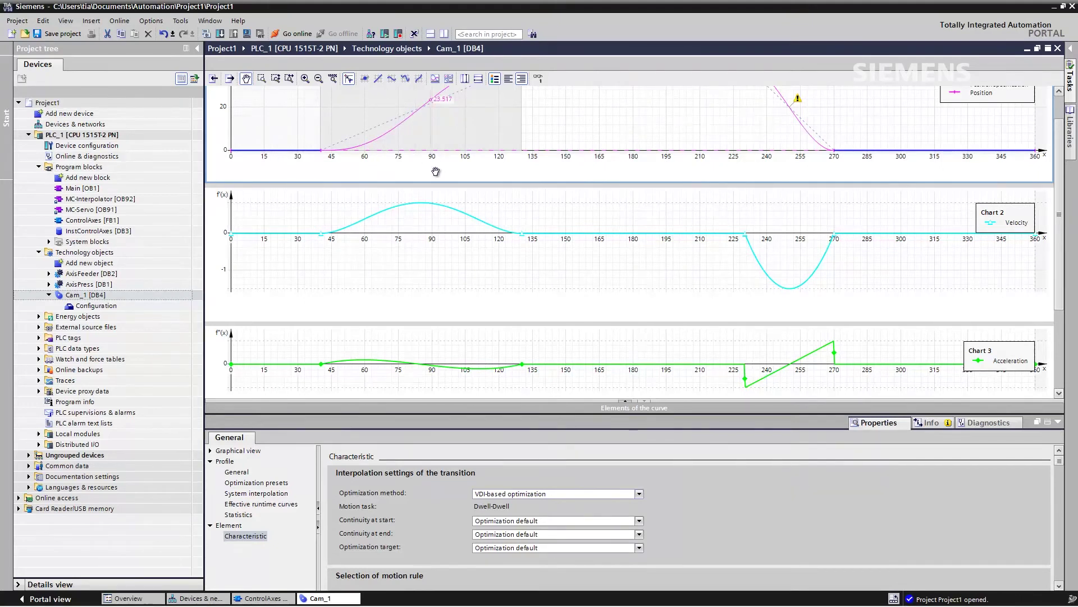
# Step: Give the 230–270 transition VDI-based optimization, then reopen the ControlAxes [FB1] block
pyautogui.click(799, 123)
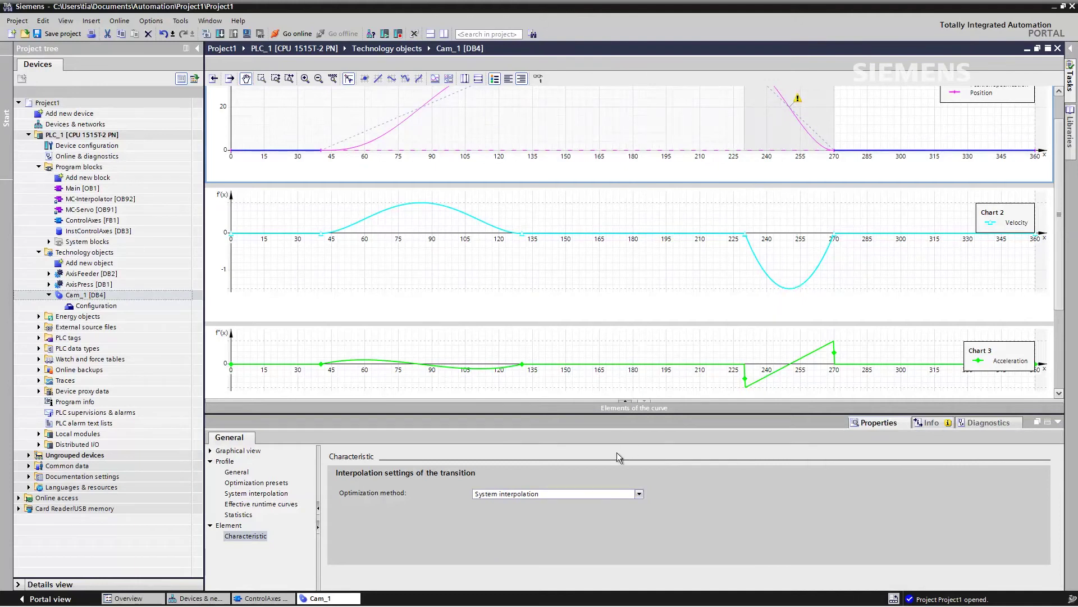
pyautogui.click(639, 494)
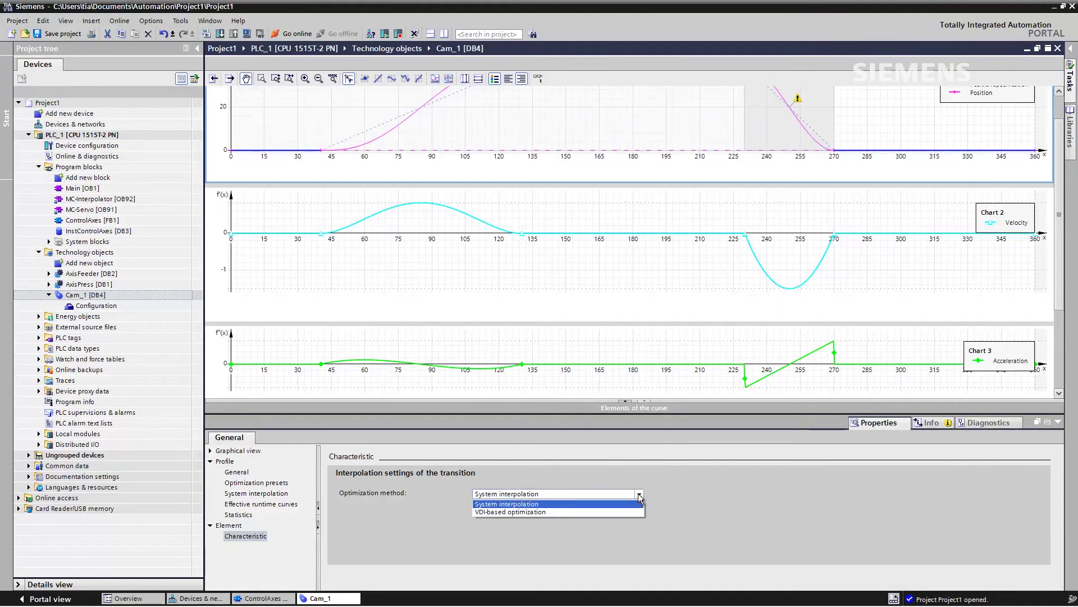
pyautogui.click(527, 512)
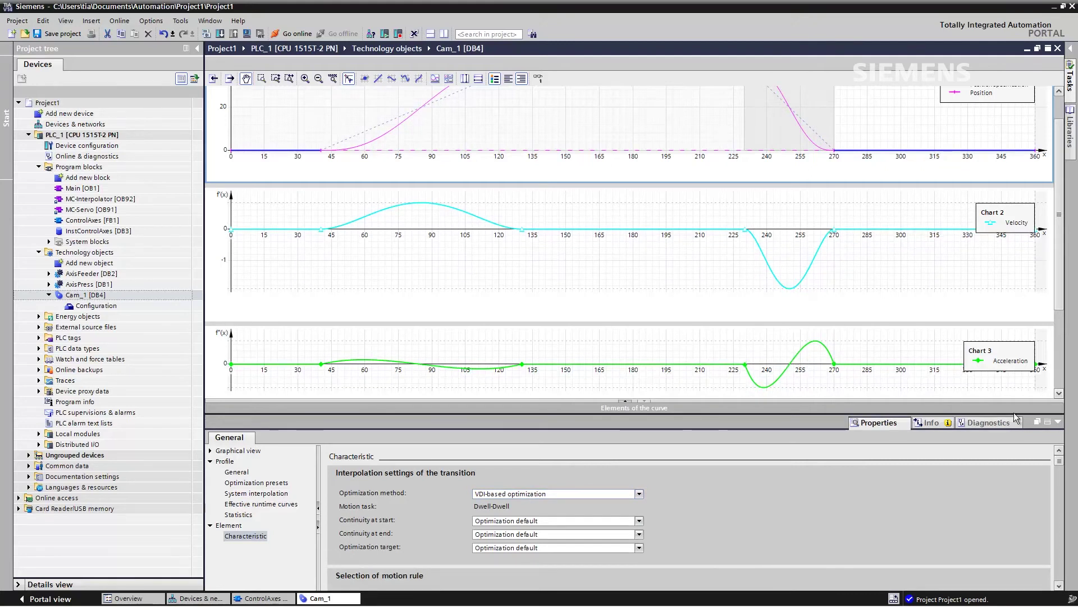
pyautogui.click(1058, 422)
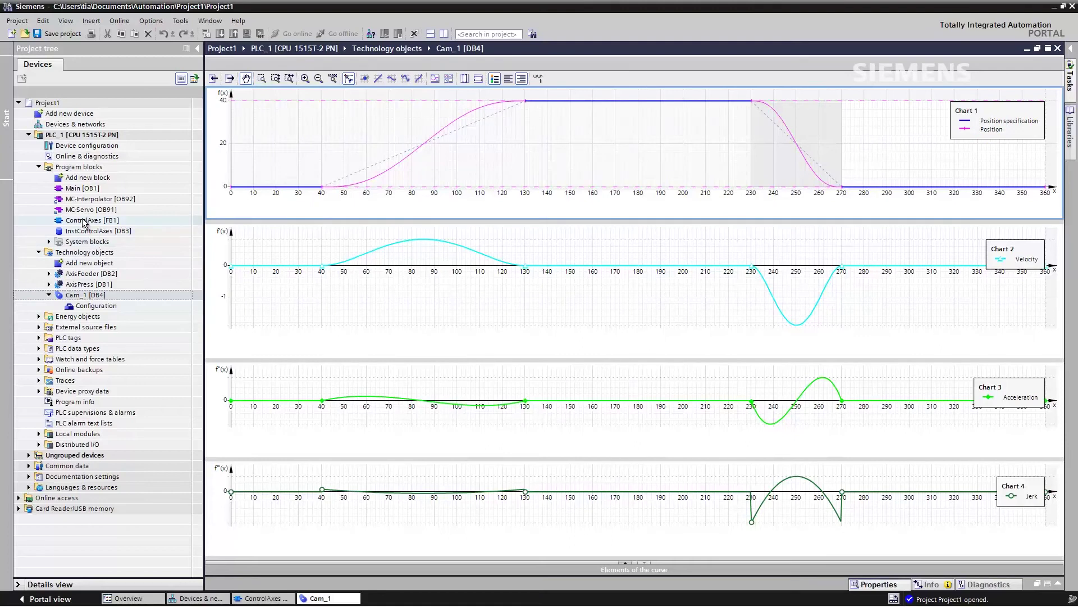
pyautogui.doubleClick(83, 220)
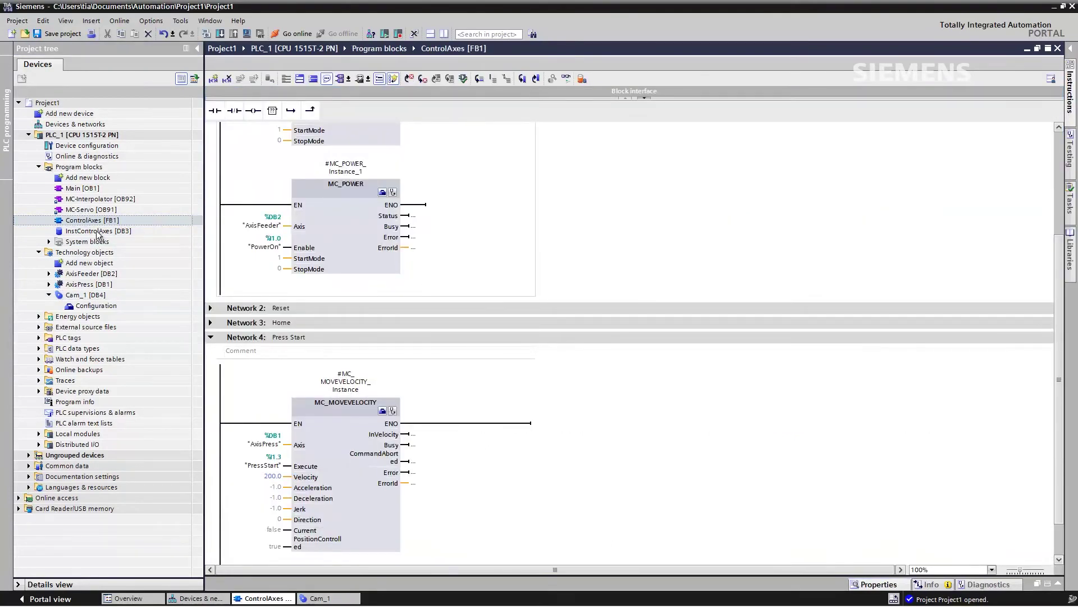
# Step: Collapse all networks, title Network 6 'Feeder CamIn' and expand it
pyautogui.click(312, 77)
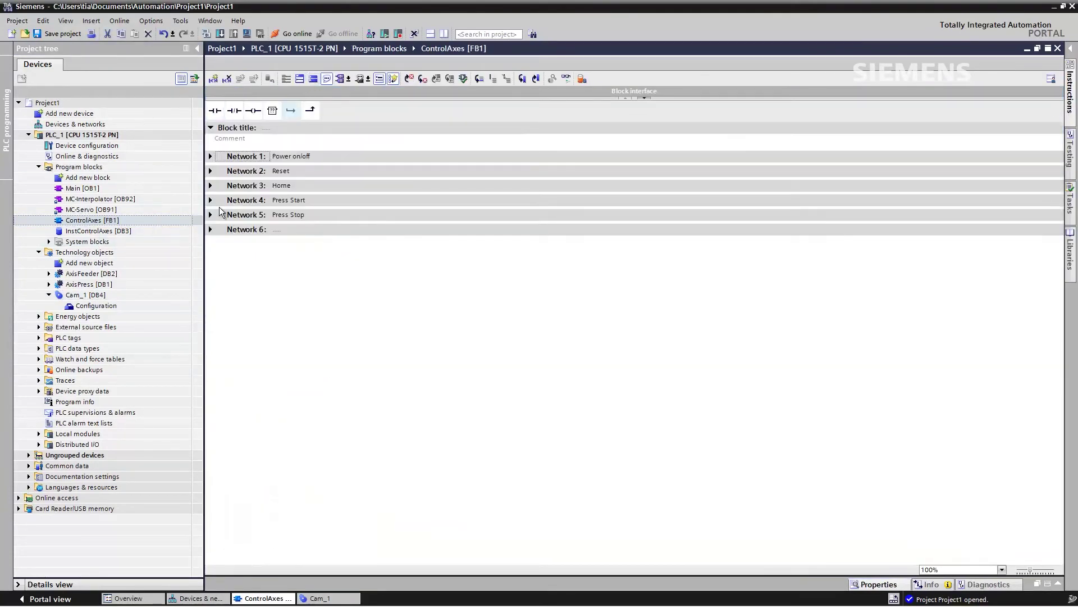
pyautogui.click(281, 228)
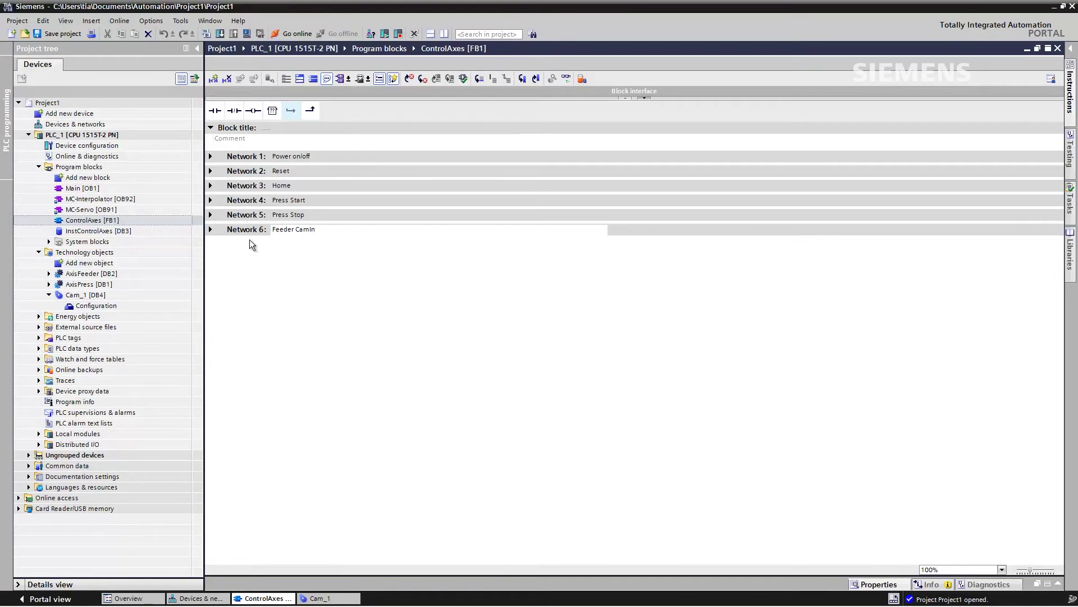
pyautogui.click(208, 228)
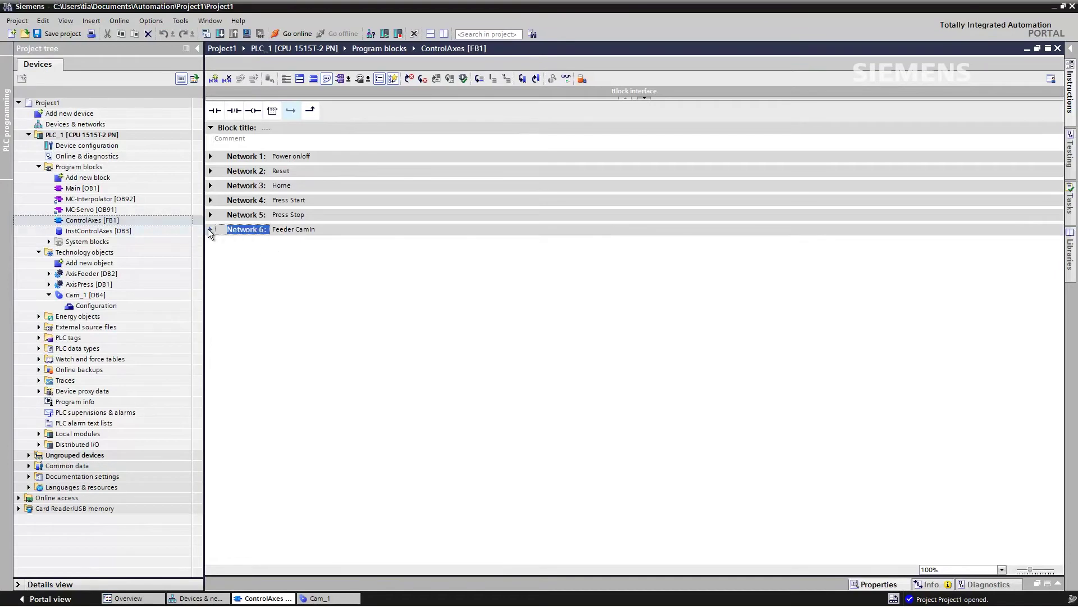
# Step: Drag MC_InterpolateCam from Technology > Motion Control > Cam onto Network 6's rung
pyautogui.click(1072, 96)
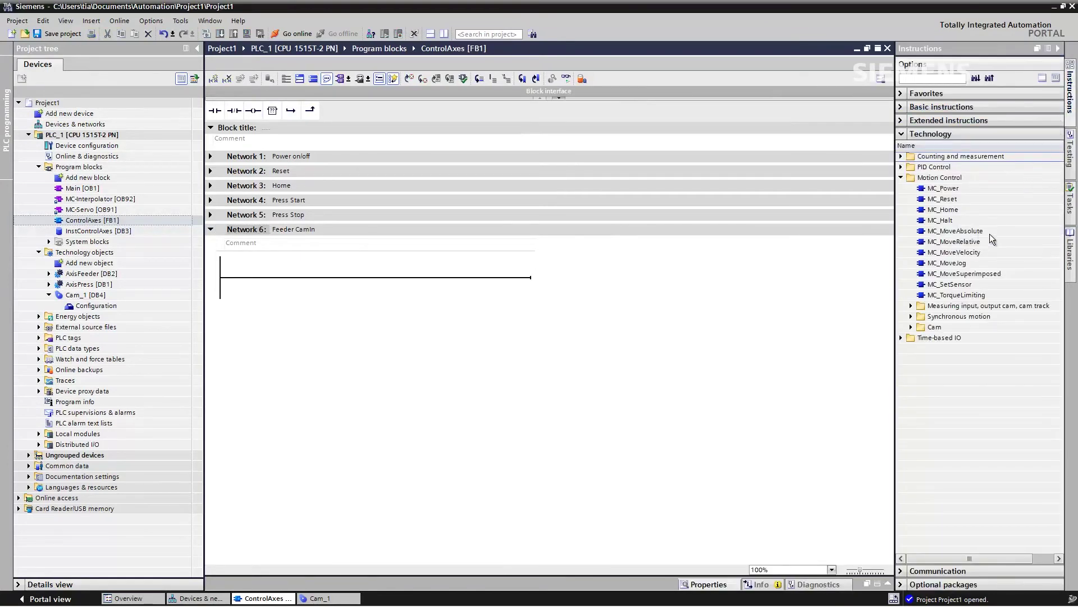
pyautogui.click(912, 328)
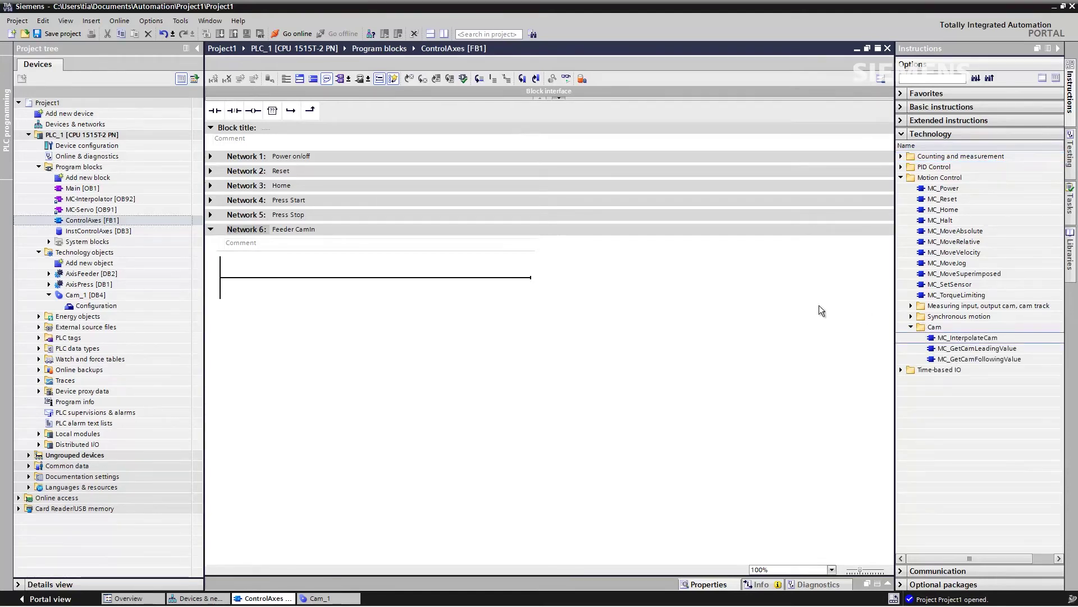
pyautogui.moveTo(819, 305); pyautogui.dragTo(373, 279)
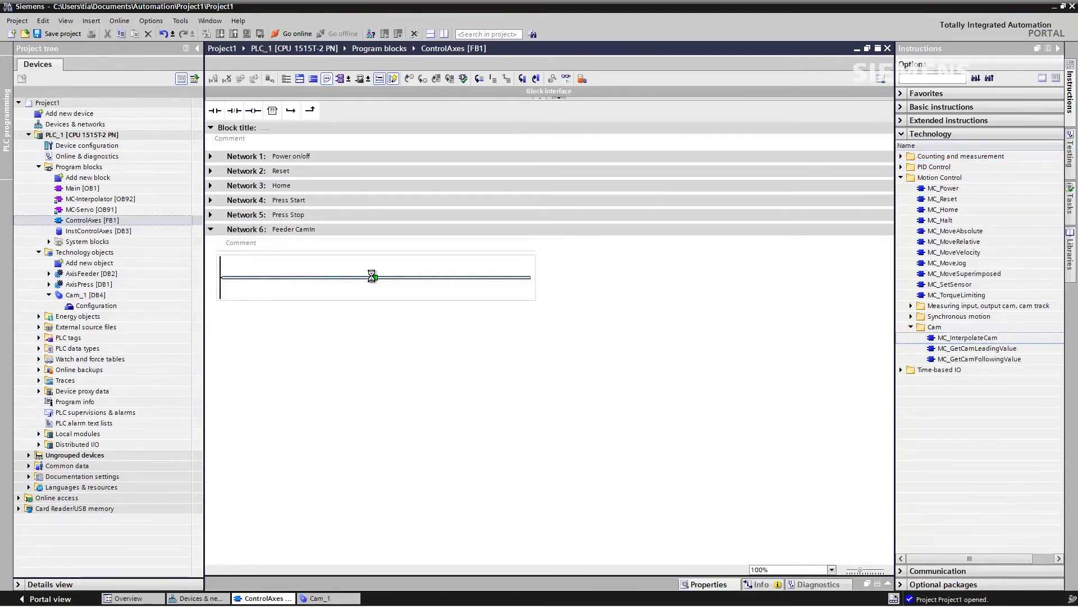
# Step: Insert MC_InterpolateCam as a multi-instance with Cam_1 as cam and FeederCamIn on Execute
pyautogui.click(413, 300)
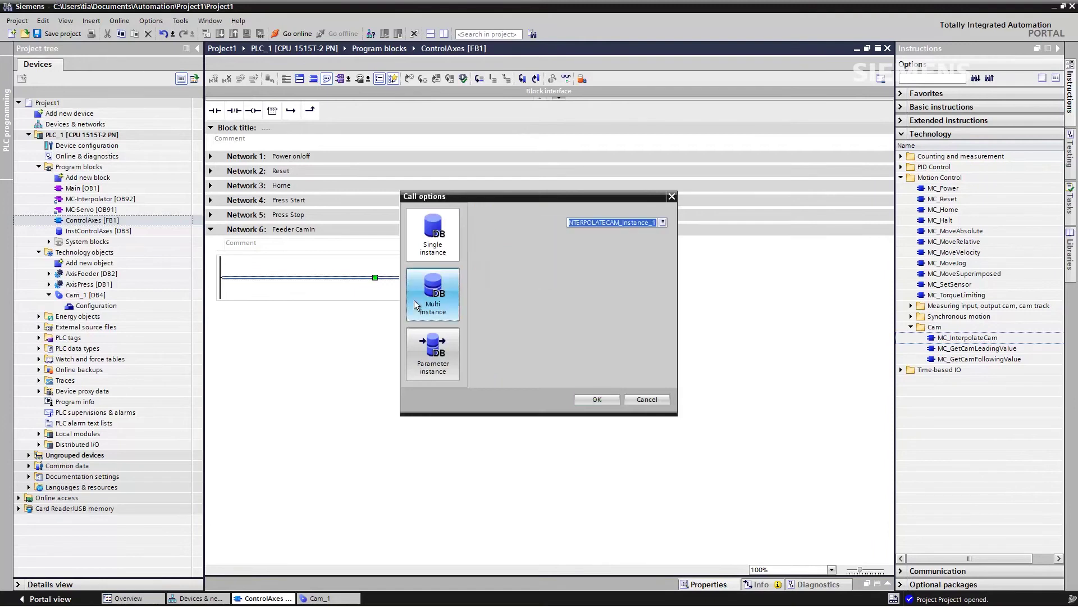
pyautogui.click(578, 398)
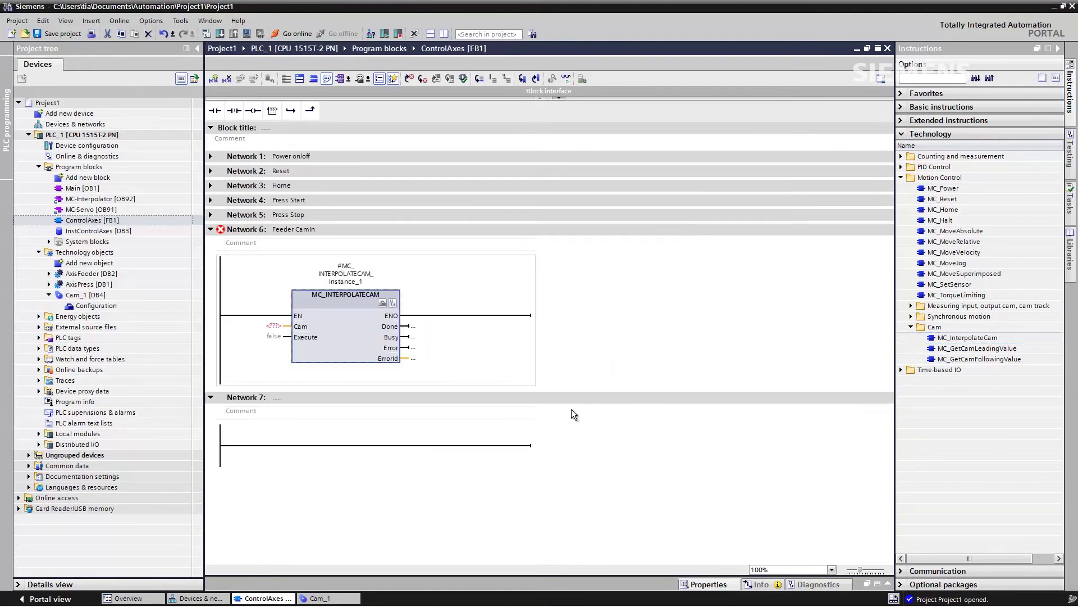
pyautogui.click(77, 298)
pyautogui.moveTo(77, 300); pyautogui.dragTo(262, 328)
pyautogui.click(269, 347)
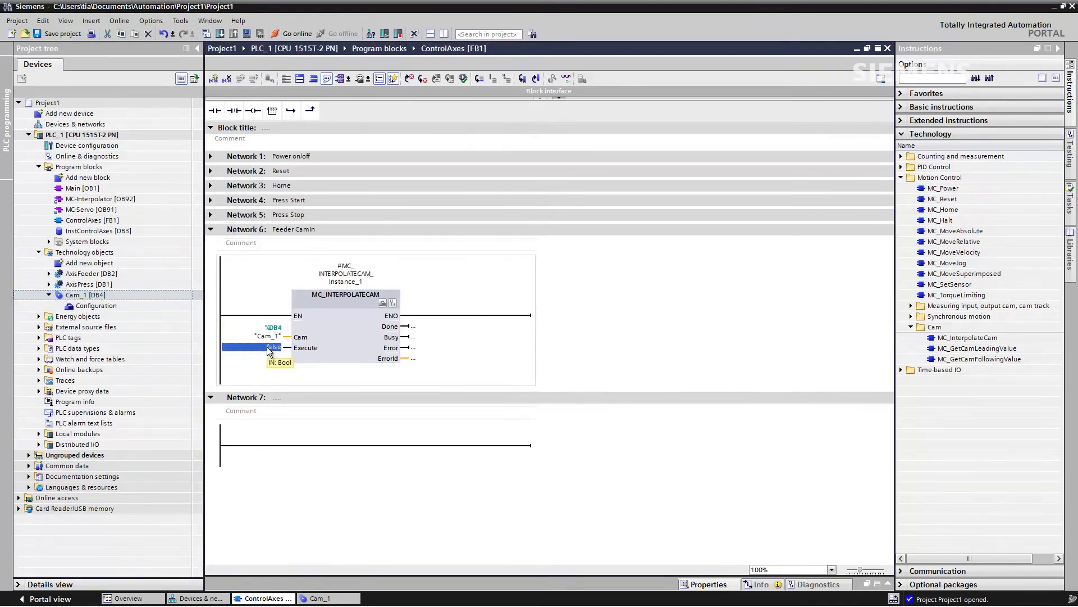
pyautogui.write('fe')
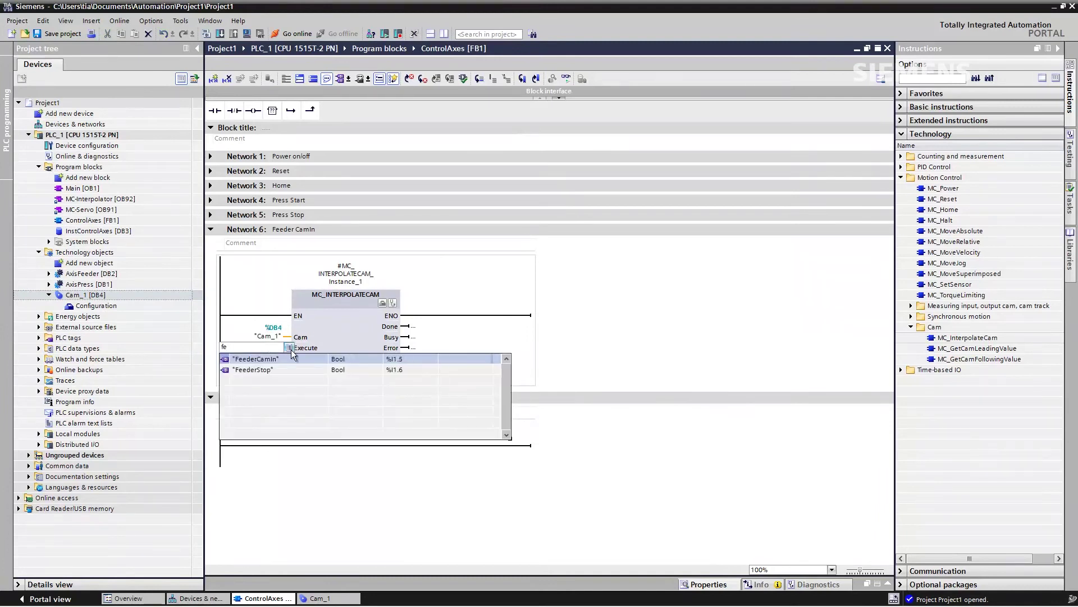
pyautogui.click(256, 360)
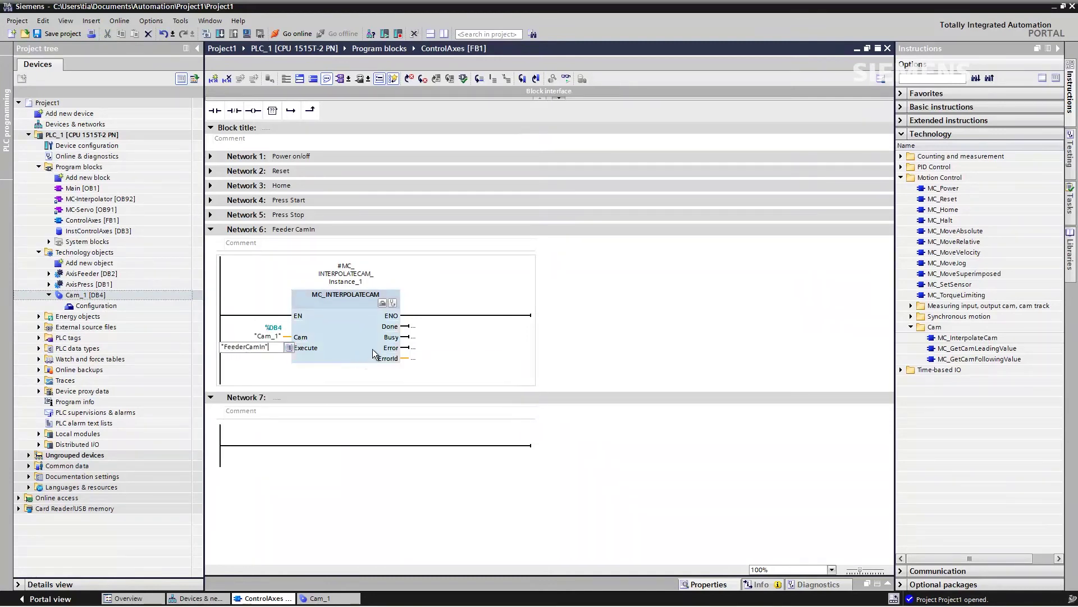
# Step: Wire Done to #interpolateCamDone and open a parallel branch at the rung's start
pyautogui.click(415, 326)
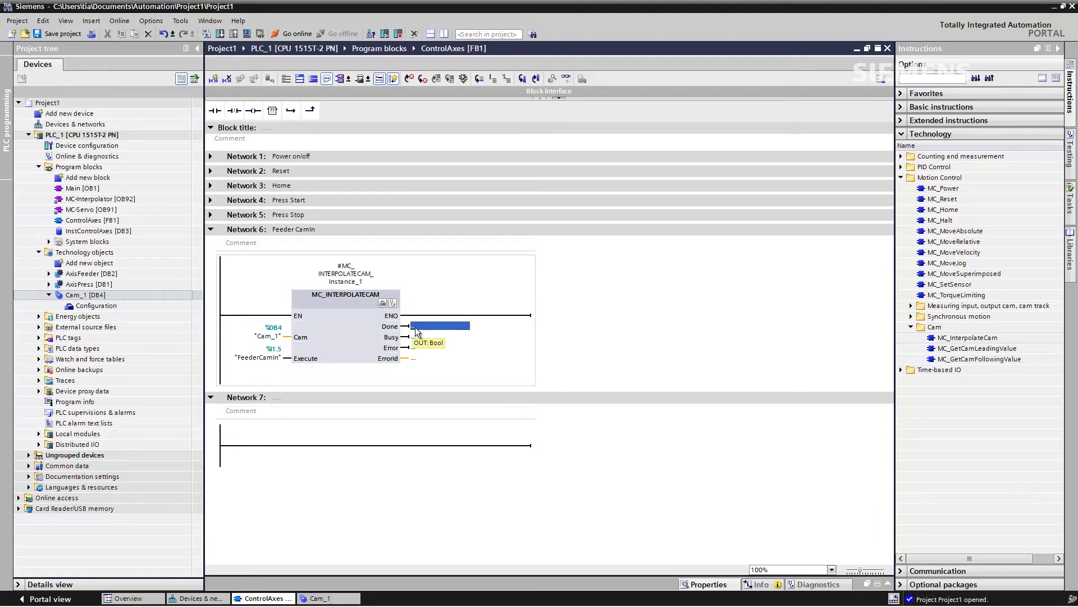
pyautogui.write('int')
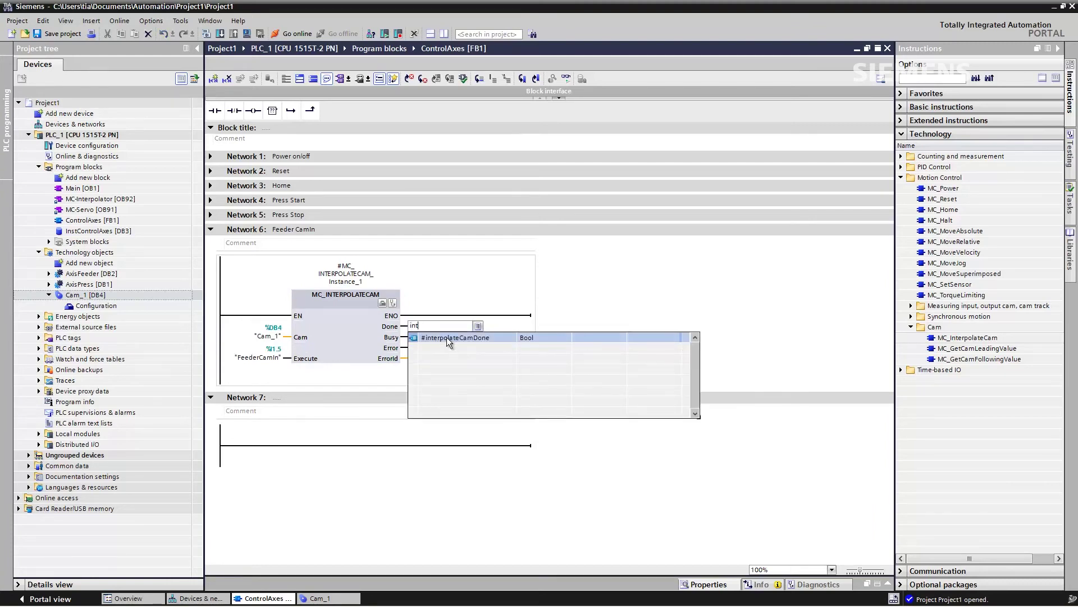
pyautogui.click(447, 337)
pyautogui.press('Return')
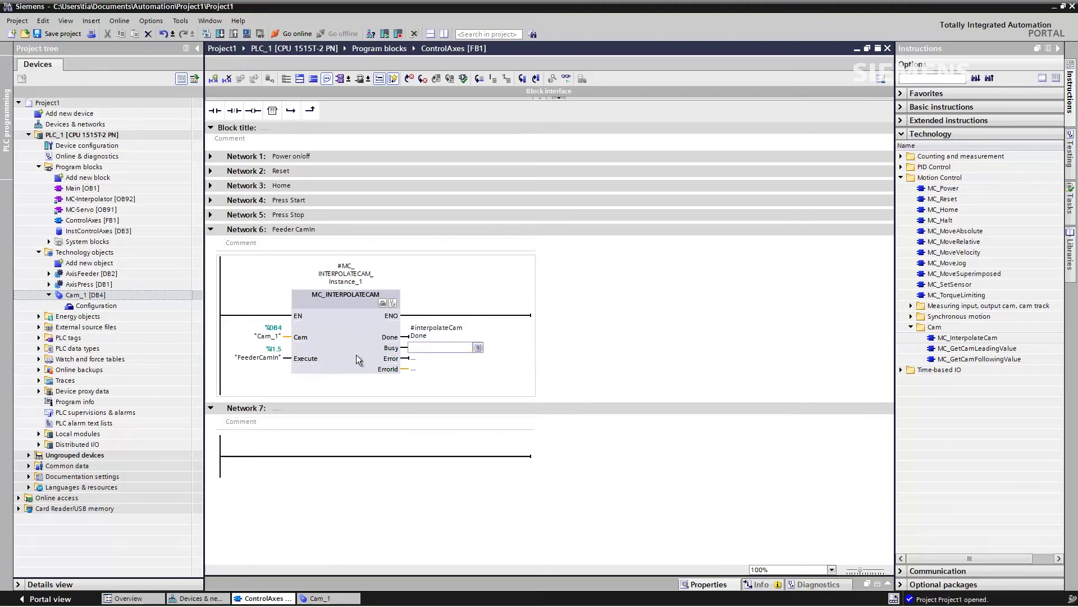
pyautogui.click(218, 387)
pyautogui.click(290, 111)
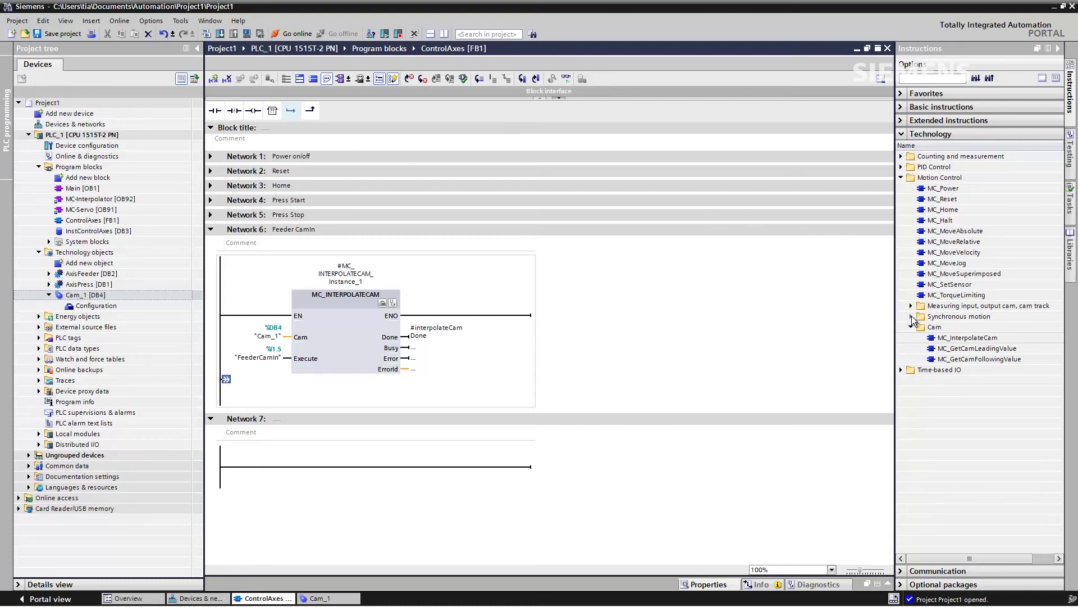
# Step: Place MC_CamIn from Synchronous motion onto Network 6's branch as a multi-instance call
pyautogui.click(912, 317)
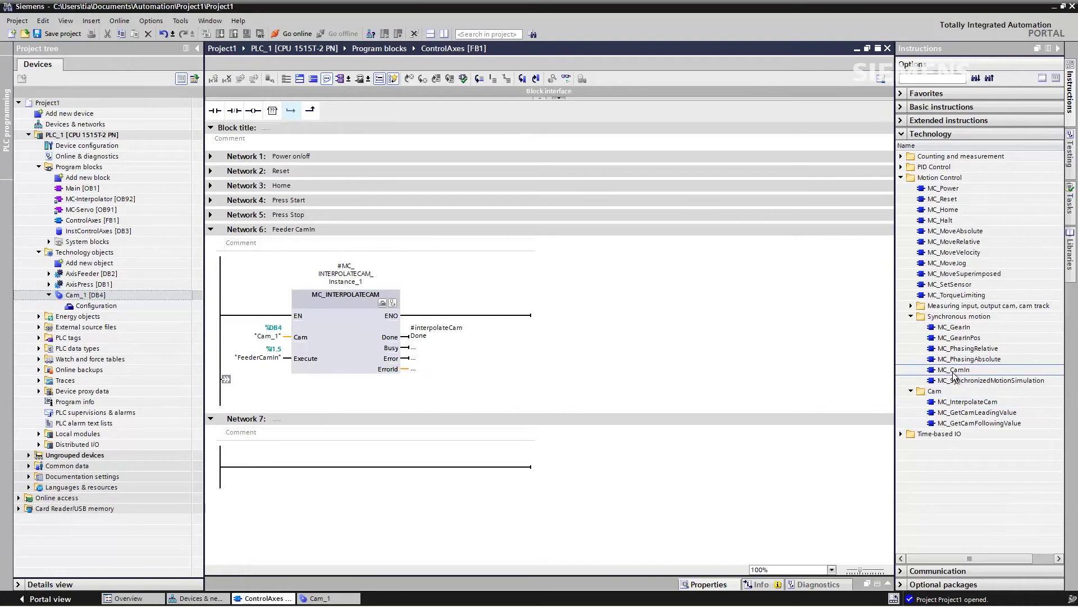
pyautogui.moveTo(948, 373); pyautogui.dragTo(366, 383)
pyautogui.moveTo(228, 382); pyautogui.dragTo(227, 379)
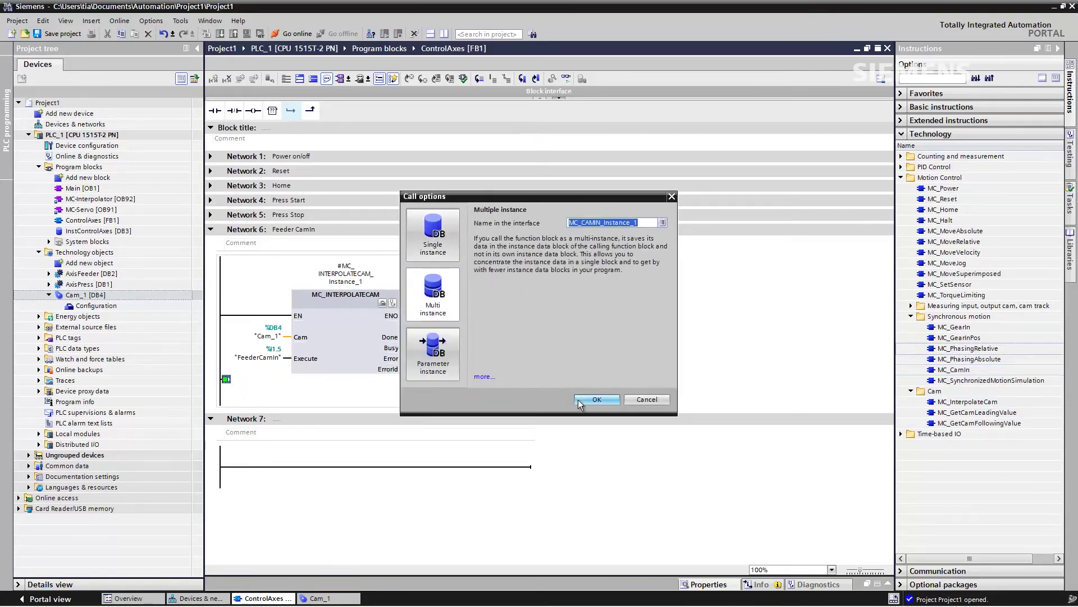
pyautogui.click(596, 399)
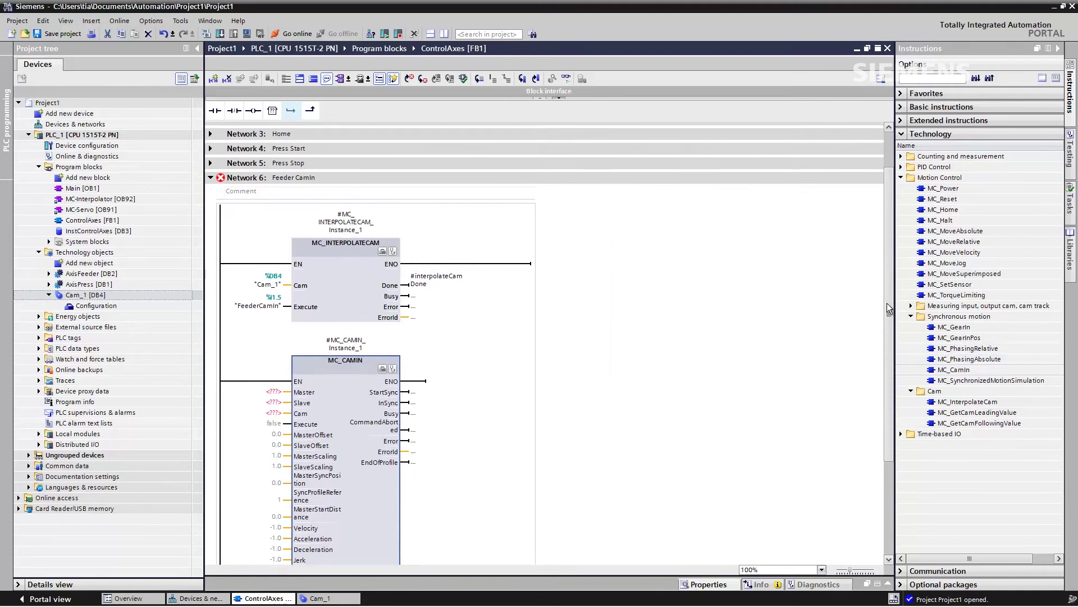
# Step: Connect AxisPress to Master, AxisFeeder to Slave and Cam_1 to Cam on MC_CamIn
pyautogui.moveTo(888, 302); pyautogui.dragTo(882, 366)
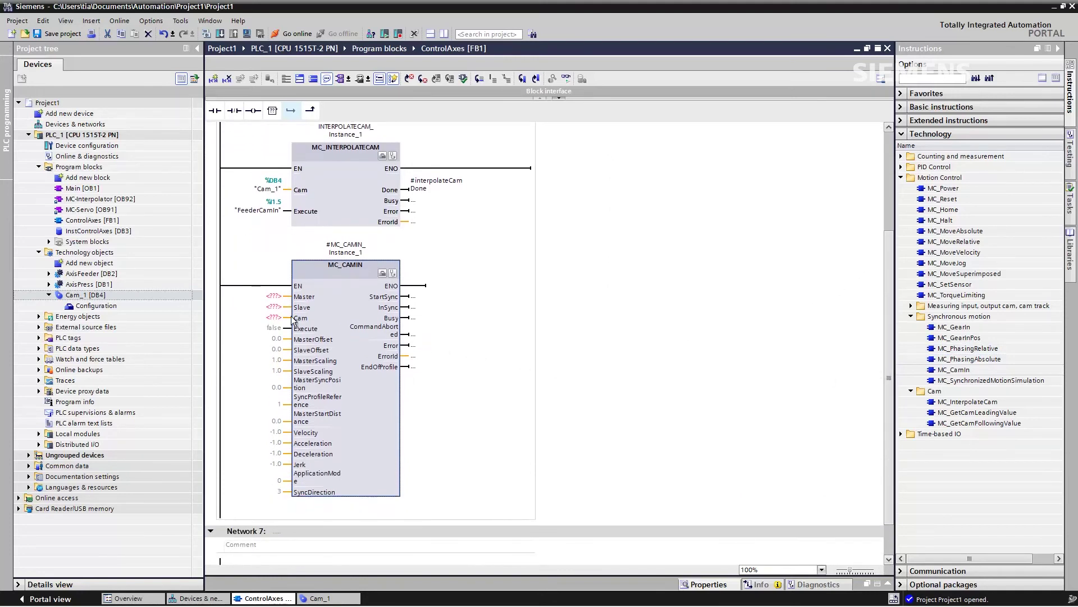
pyautogui.moveTo(86, 285); pyautogui.dragTo(148, 281)
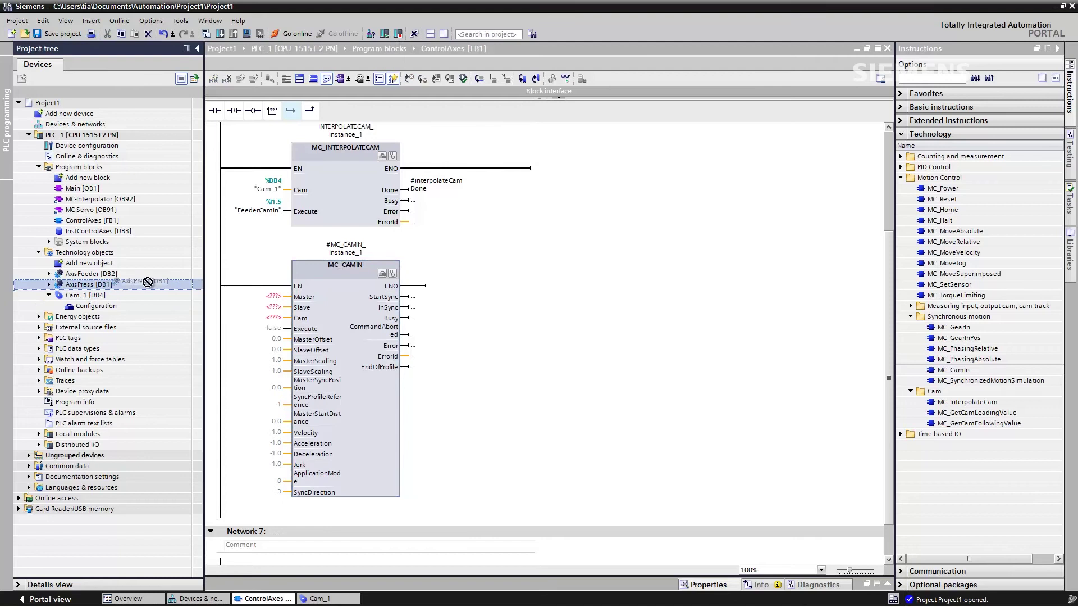
pyautogui.moveTo(267, 298); pyautogui.dragTo(270, 296)
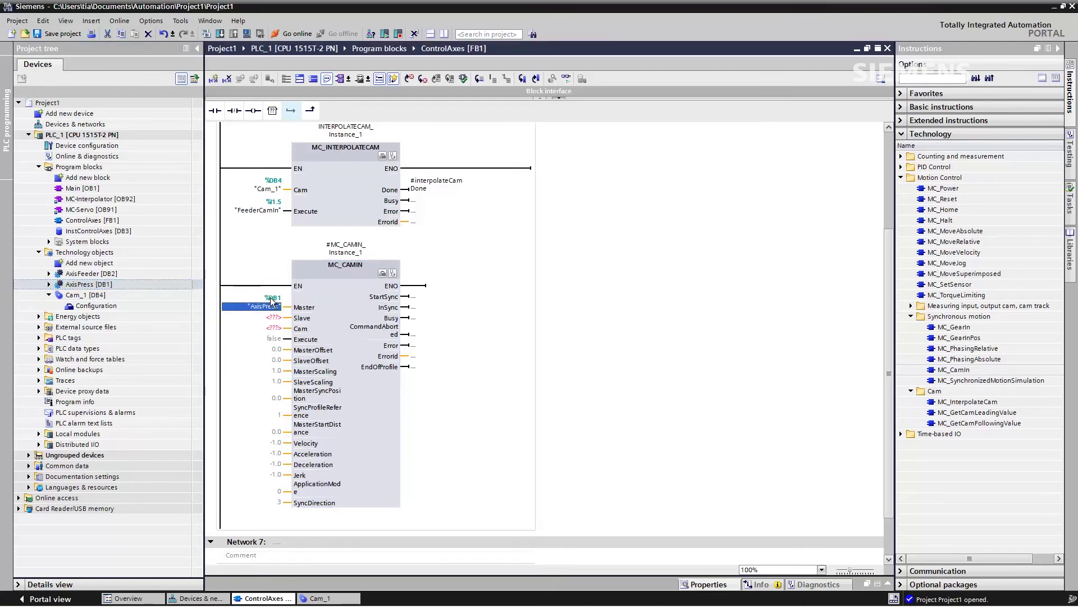
pyautogui.click(83, 274)
pyautogui.moveTo(83, 277); pyautogui.dragTo(268, 321)
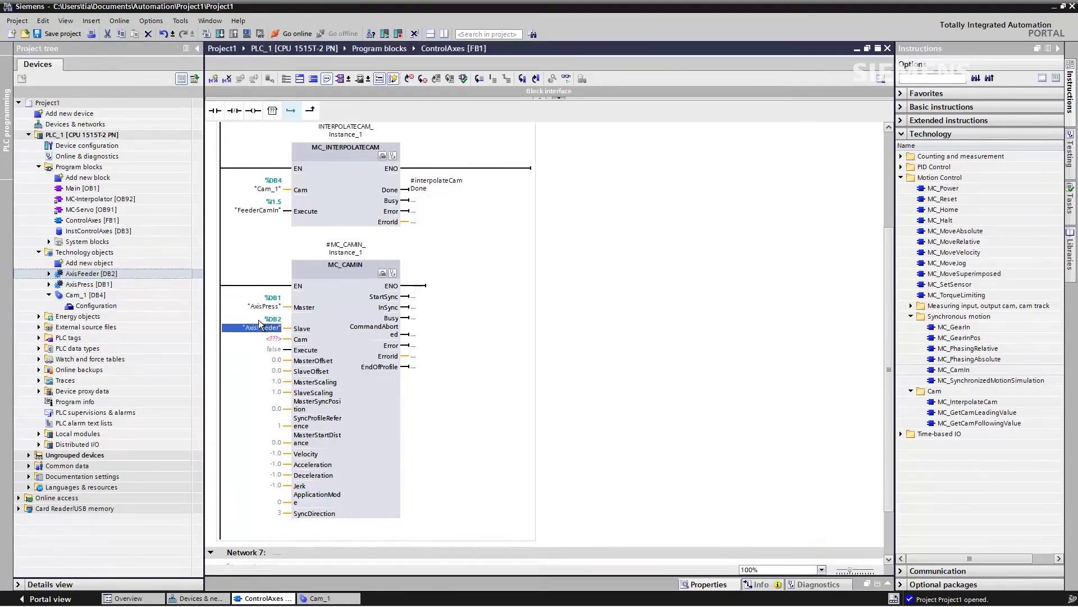
pyautogui.click(77, 297)
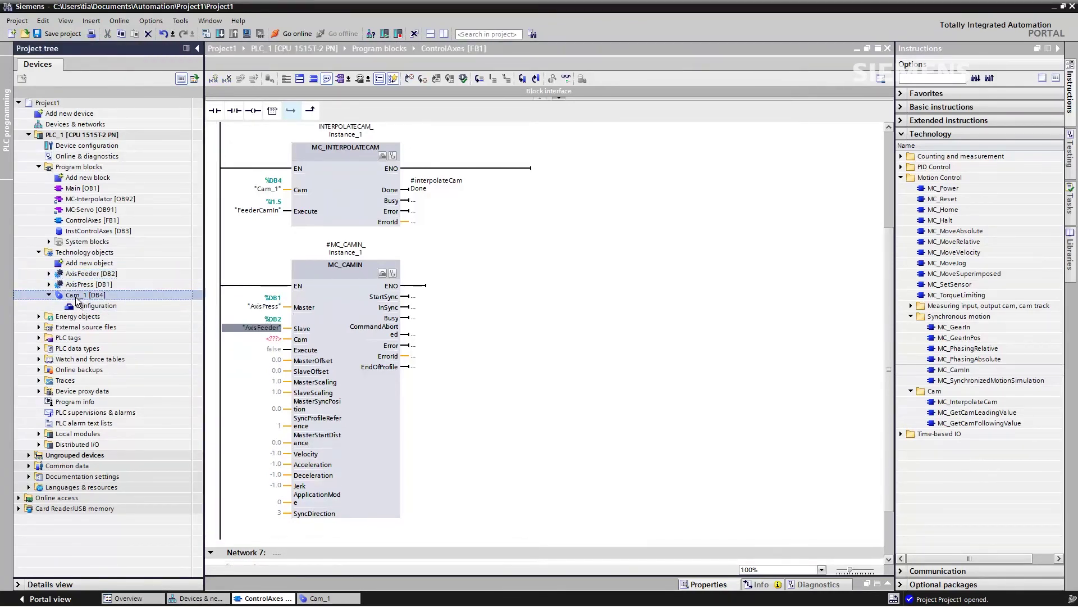
pyautogui.moveTo(88, 300); pyautogui.dragTo(260, 343)
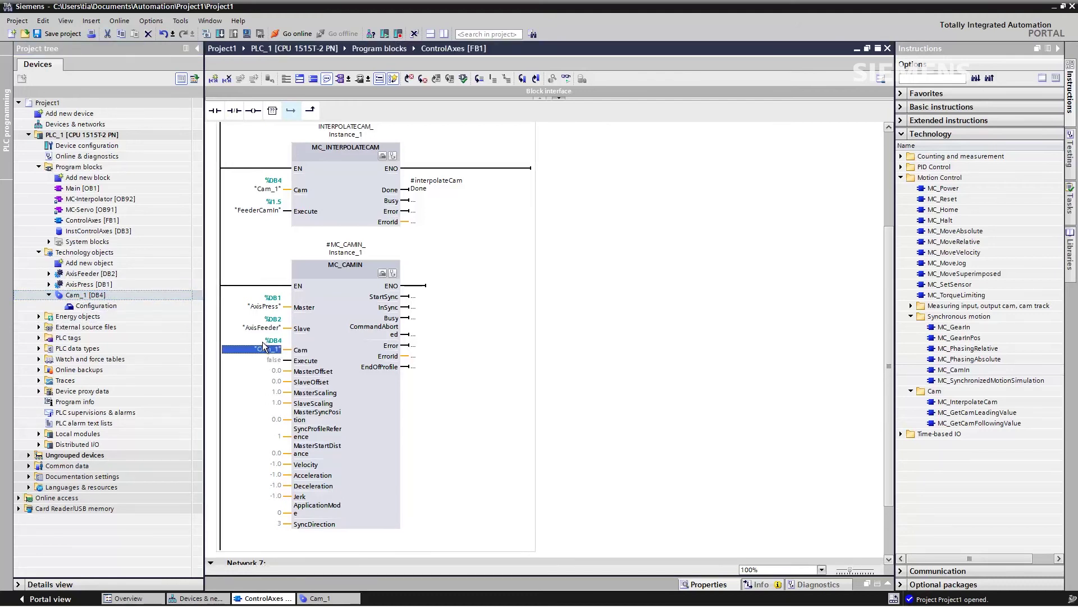
# Step: Copy #interpolateCamDone and paste it into MC_CamIn's Execute input
pyautogui.click(414, 183)
pyautogui.rightClick(416, 187)
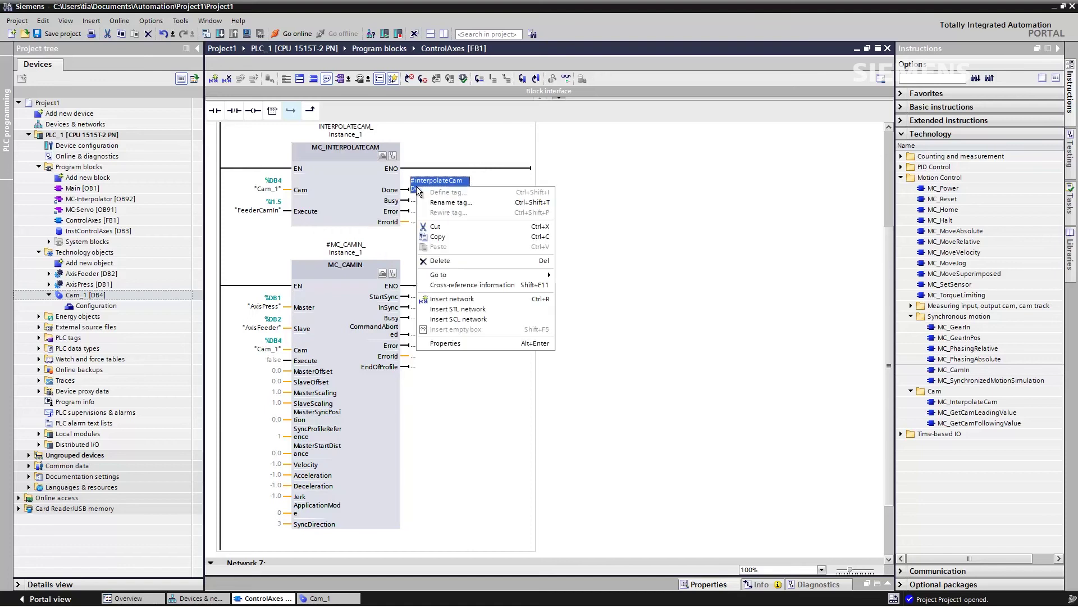
pyautogui.click(441, 241)
pyautogui.click(274, 360)
pyautogui.rightClick(274, 363)
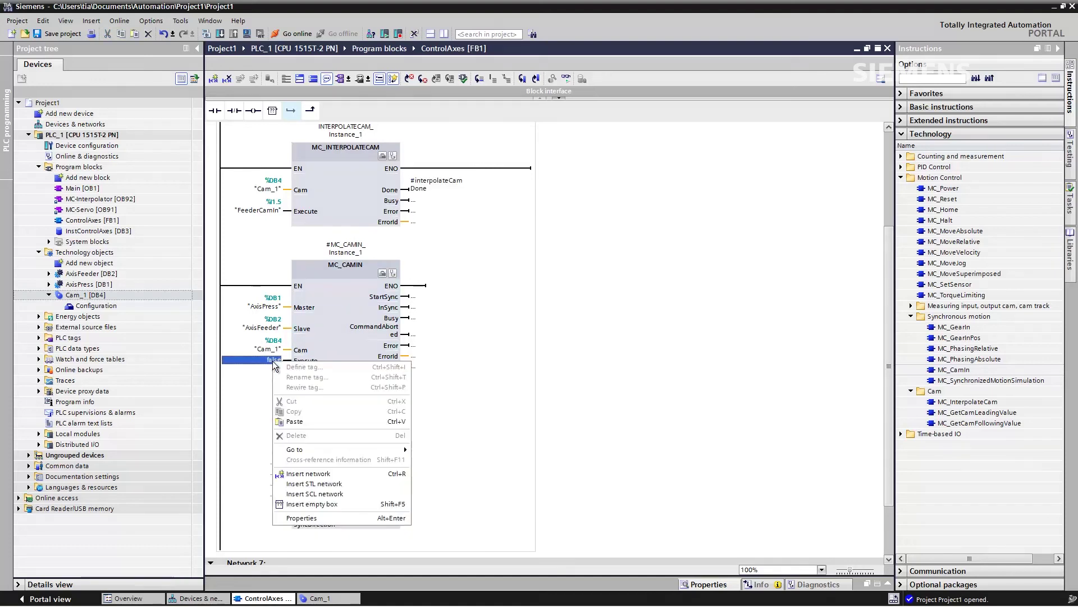
pyautogui.click(303, 422)
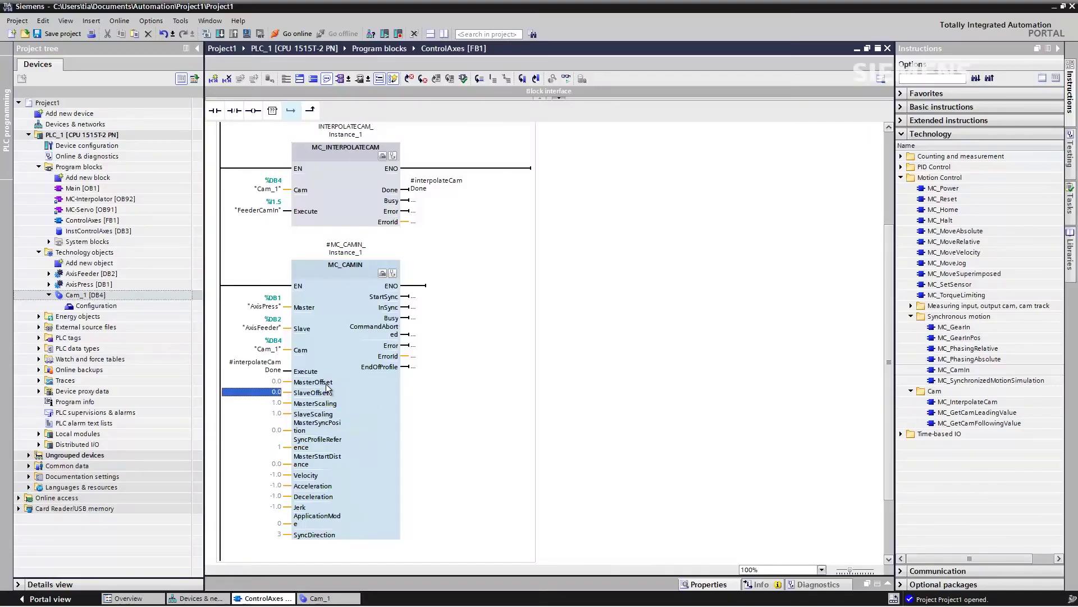
# Step: Step past SlaveScaling and SyncProfileReference, then set ApplicationMode to 1
pyautogui.press('Down')
pyautogui.press('Down')
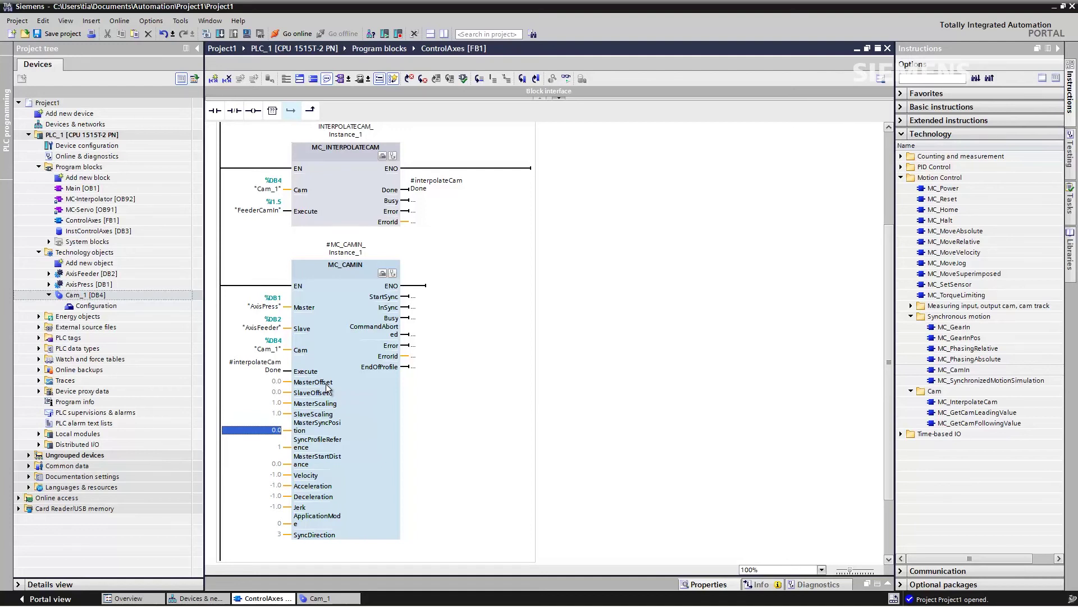
pyautogui.press('Down')
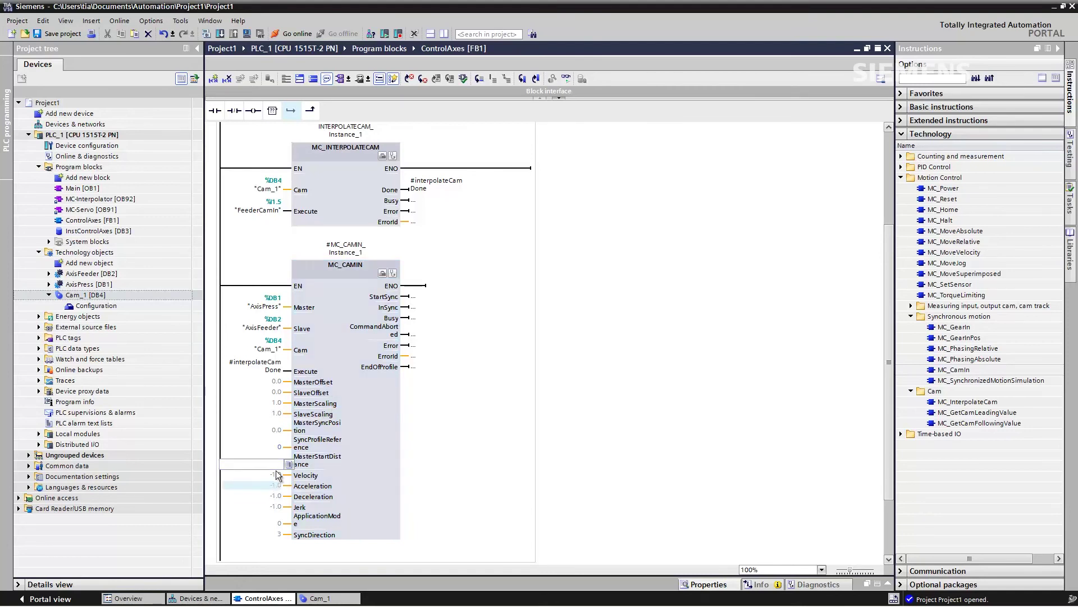
pyautogui.click(279, 525)
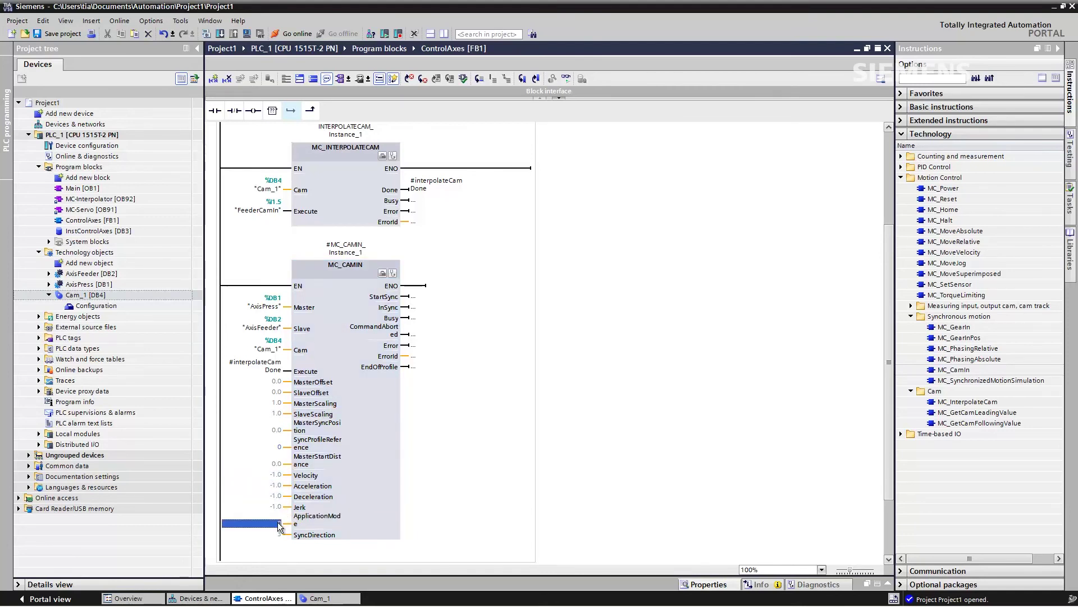
pyautogui.write('1')
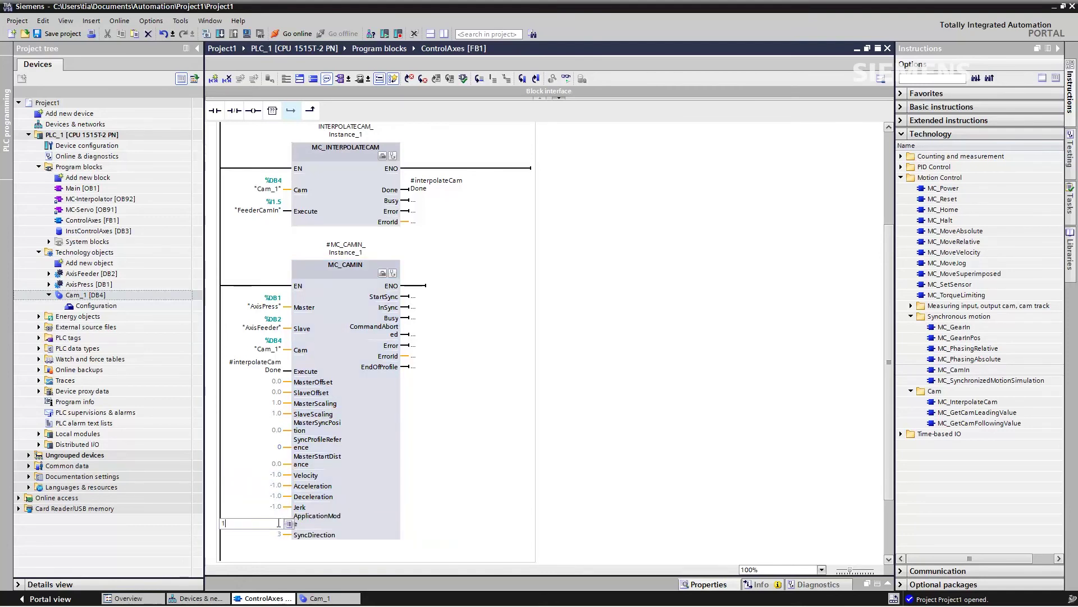
pyautogui.click(373, 527)
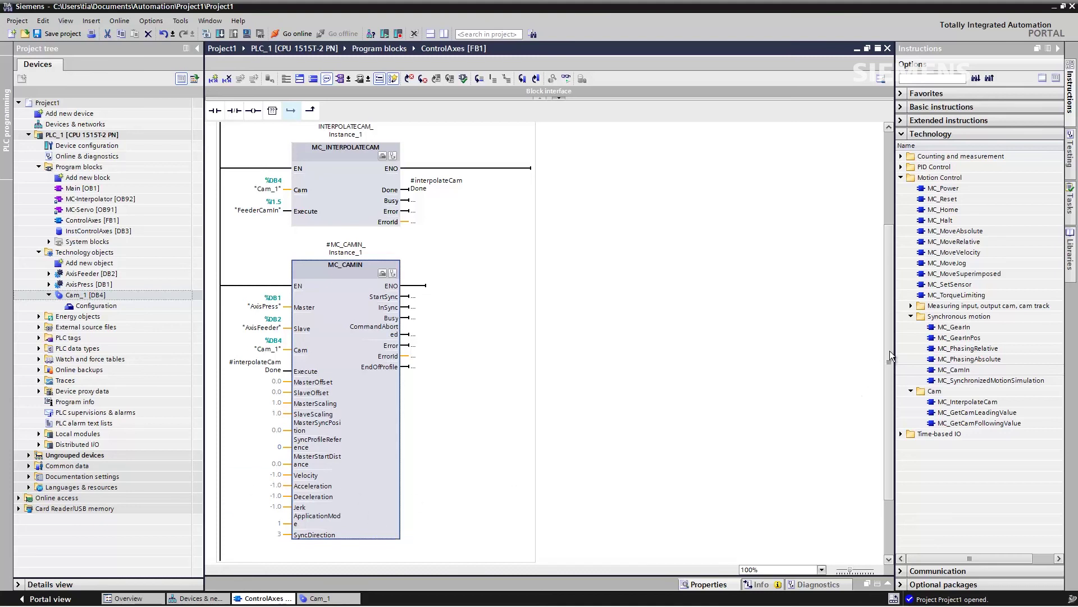
# Step: Verify MC_CamIn's AxisFeeder slave, AxisPress master and Cam_1 cam assignments
pyautogui.scroll(-2, 889, 353)
pyautogui.click(277, 290)
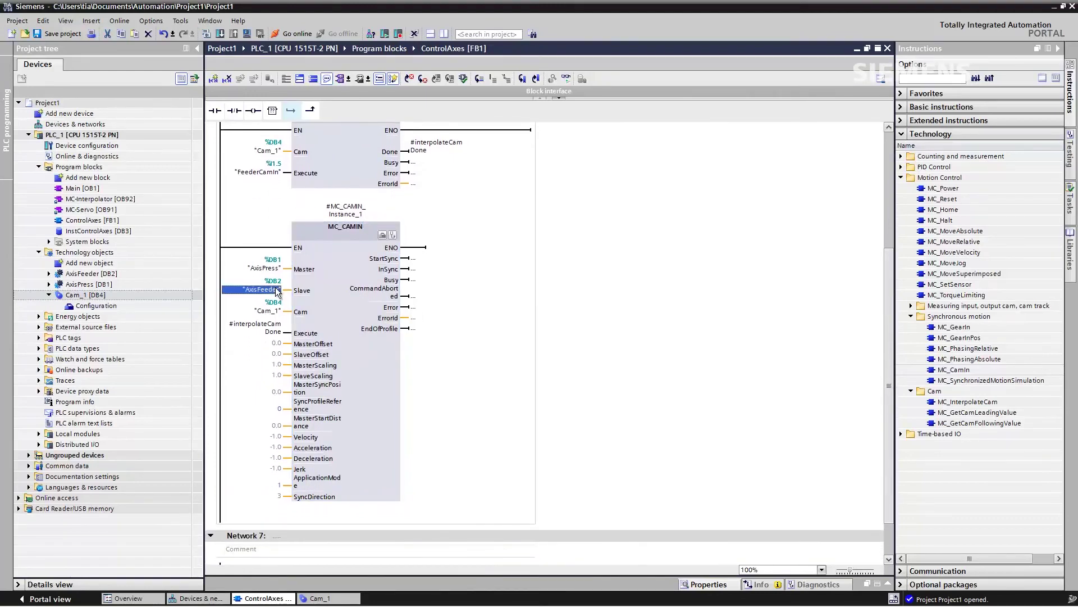
pyautogui.click(268, 270)
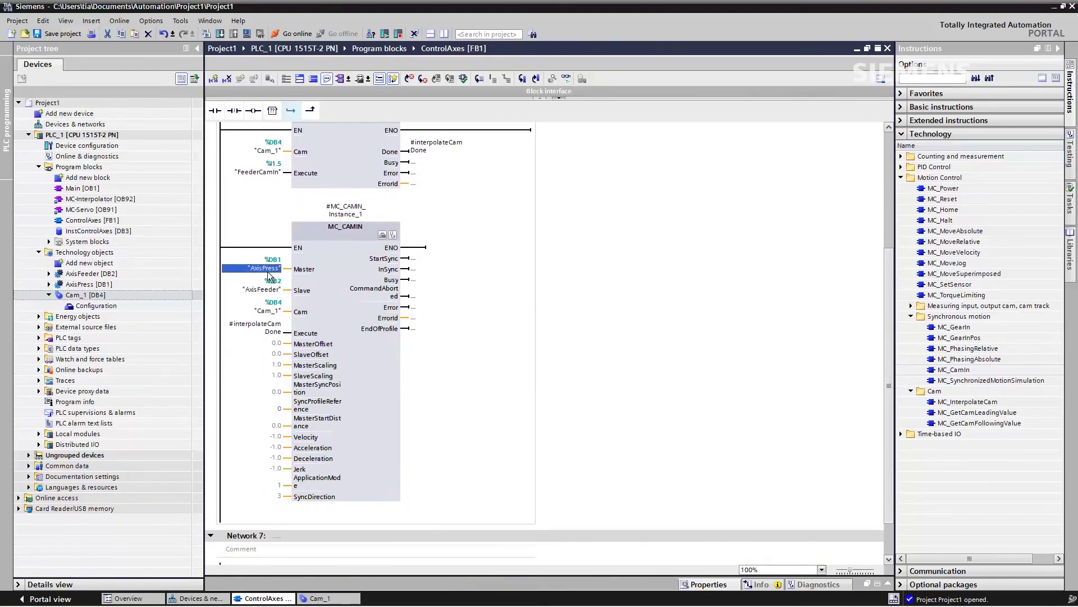
pyautogui.click(268, 311)
# Step: Insert MC_MoveAbsolute into Network 7 as a multi-instance call
pyautogui.scroll(-2, 884, 332)
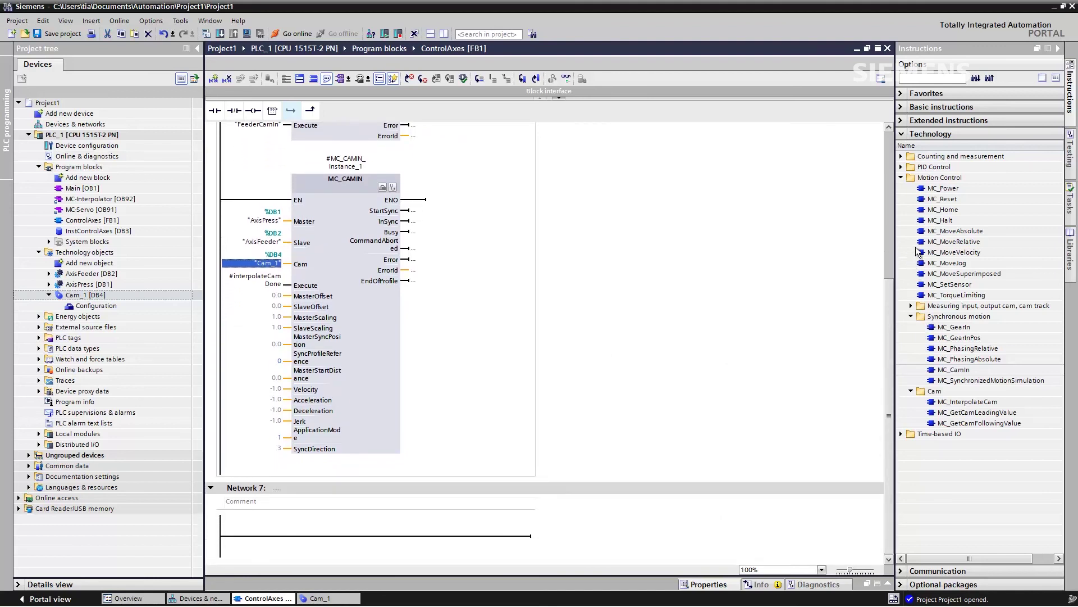
pyautogui.click(949, 232)
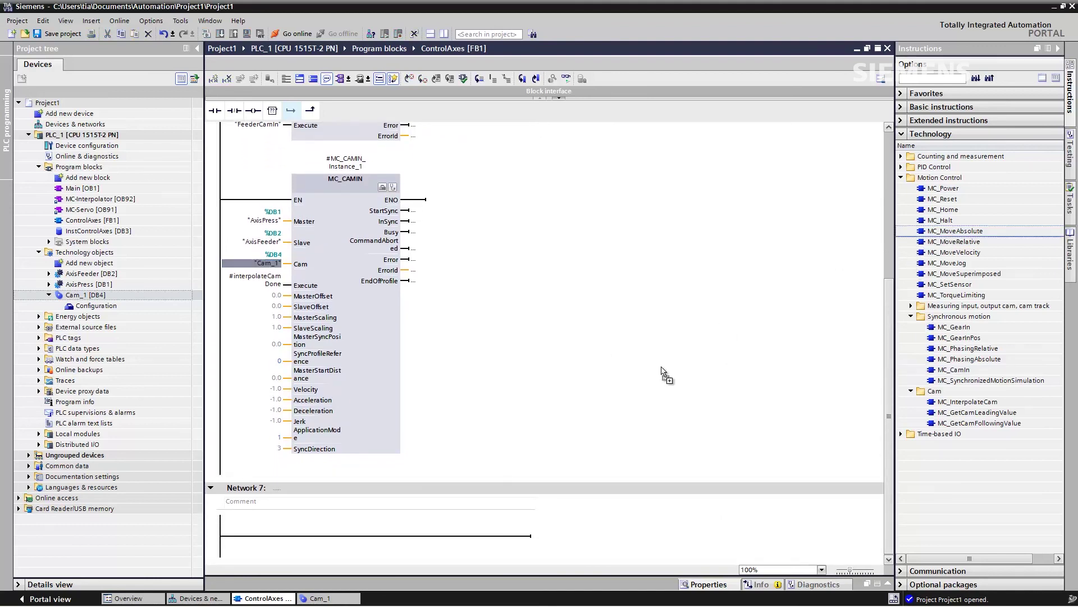
pyautogui.moveTo(415, 536); pyautogui.dragTo(415, 537)
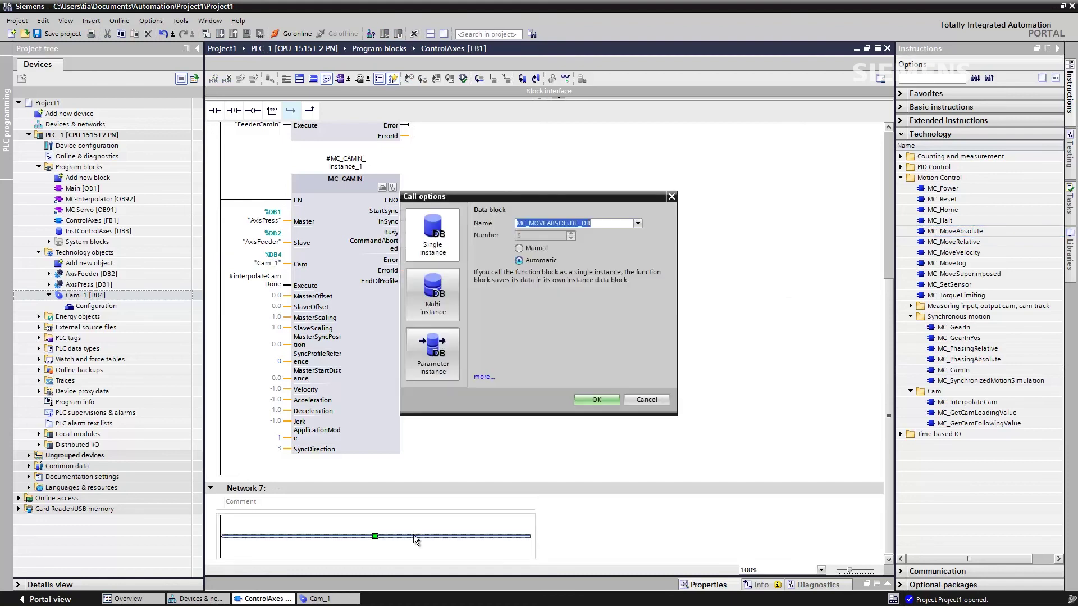
pyautogui.click(448, 299)
pyautogui.click(585, 399)
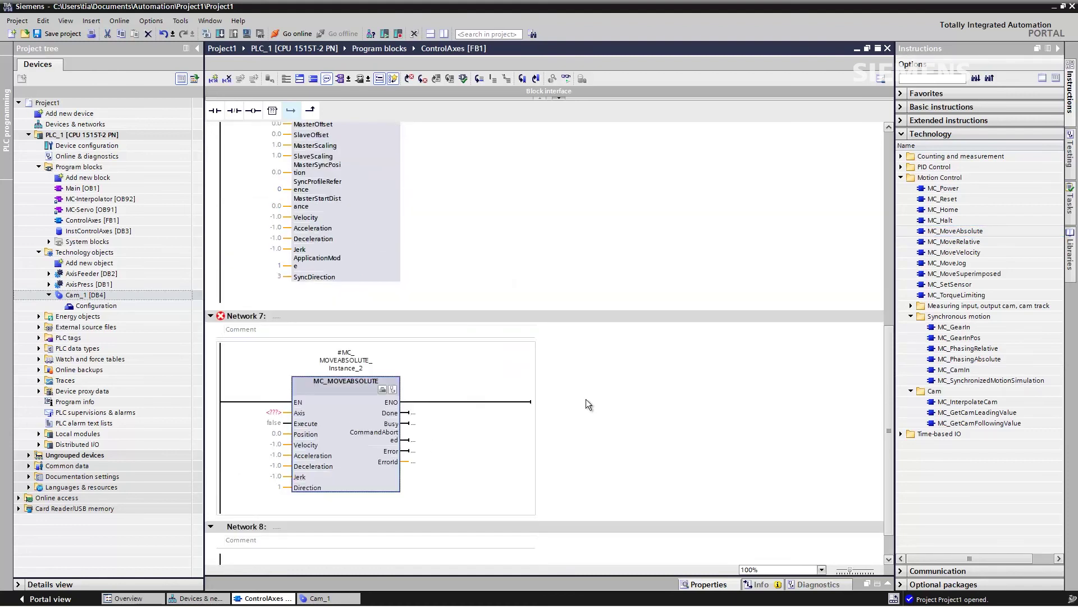
# Step: Connect AxisFeeder to MC_MoveAbsolute's Axis and set Execute to FeederStop
pyautogui.moveTo(76, 276); pyautogui.dragTo(248, 386)
pyautogui.moveTo(272, 421); pyautogui.dragTo(269, 414)
pyautogui.click(270, 434)
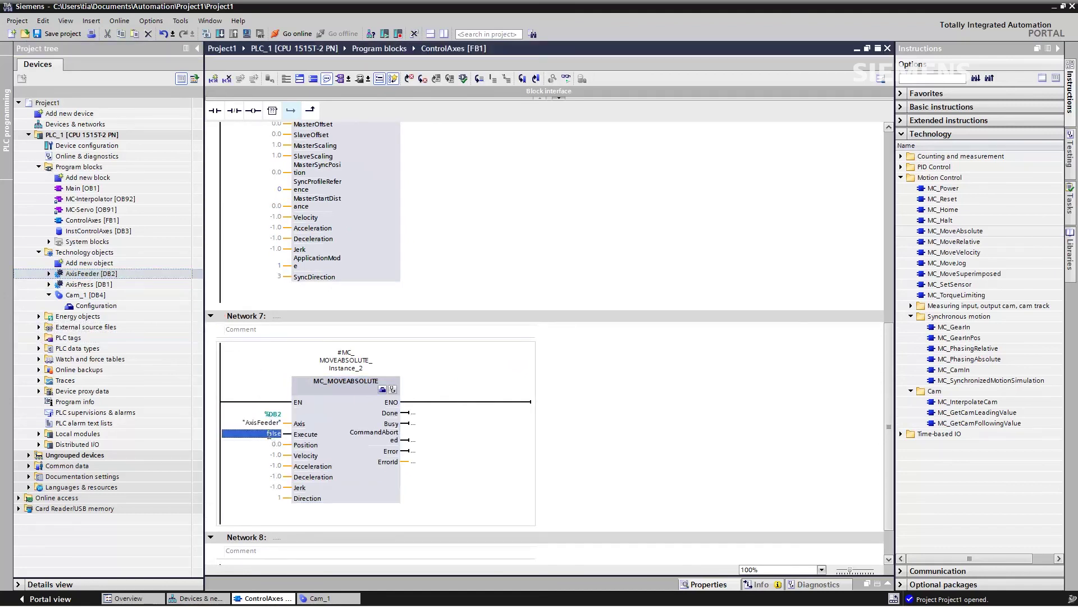
pyautogui.write('fee')
pyautogui.click(255, 456)
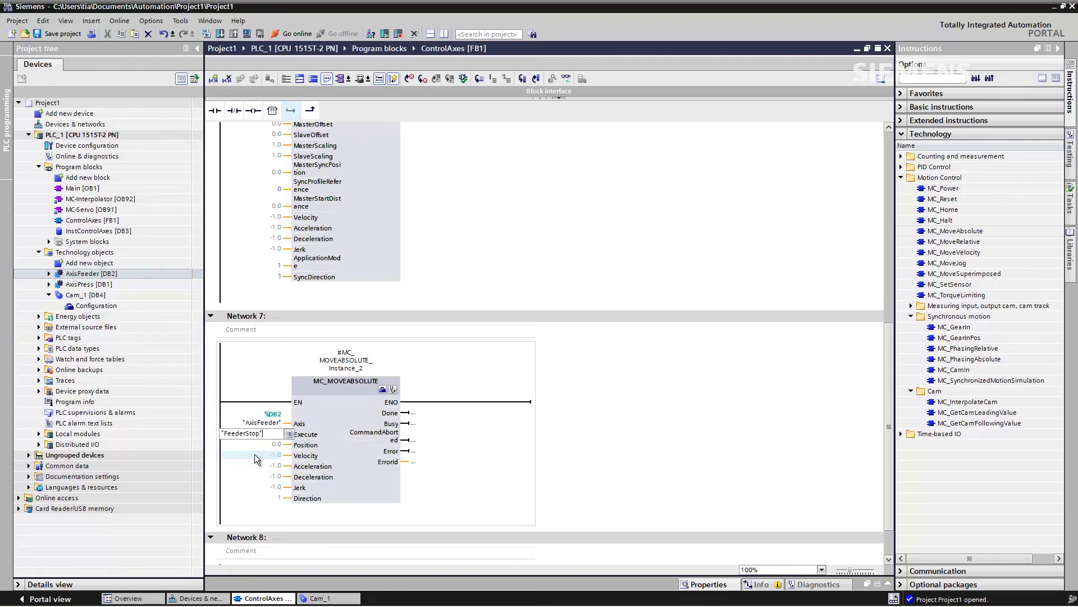